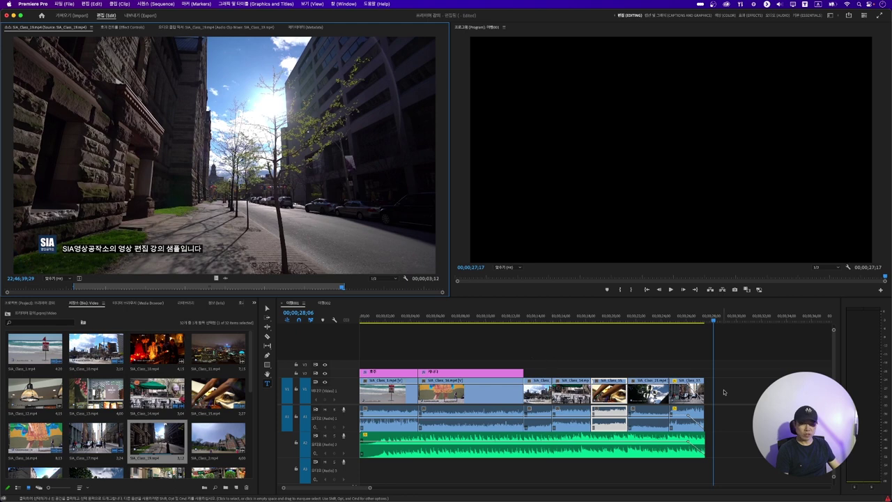
# Overwrite the marked range of SIA_Class_19.mp4 onto the timeline at the playhead
pyautogui.press('.')
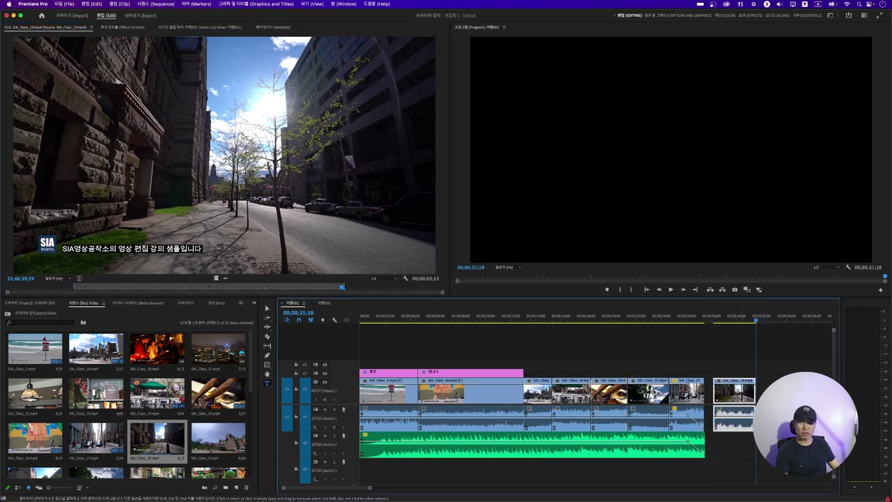
# Reset the Editing workspace to its saved layout
pyautogui.click(342, 4)
pyautogui.moveTo(344, 14)
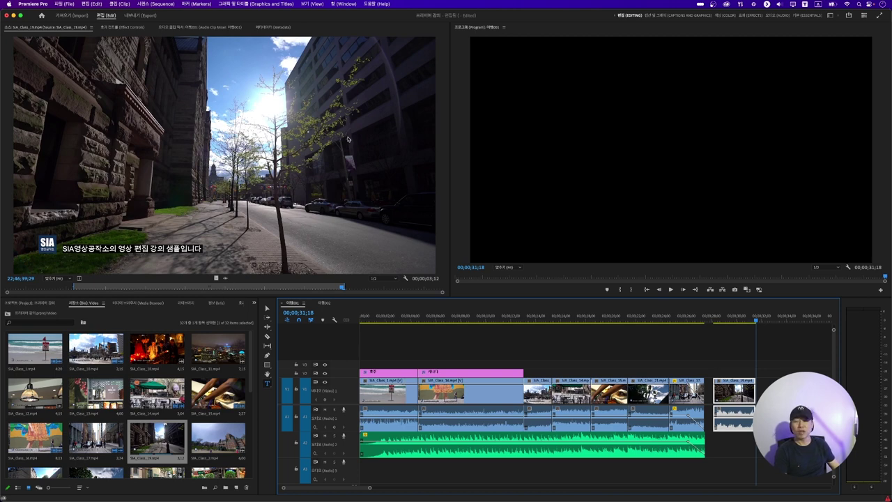
pyautogui.click(413, 125)
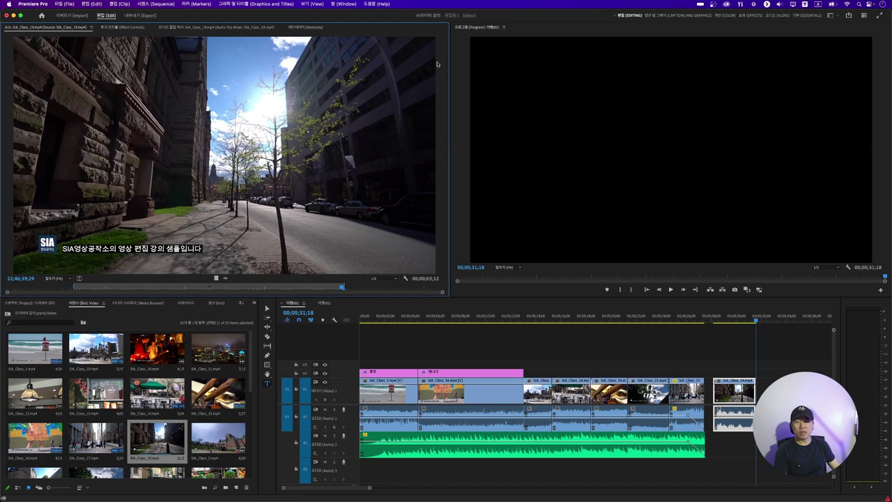
pyautogui.click(354, 4)
pyautogui.moveTo(354, 14)
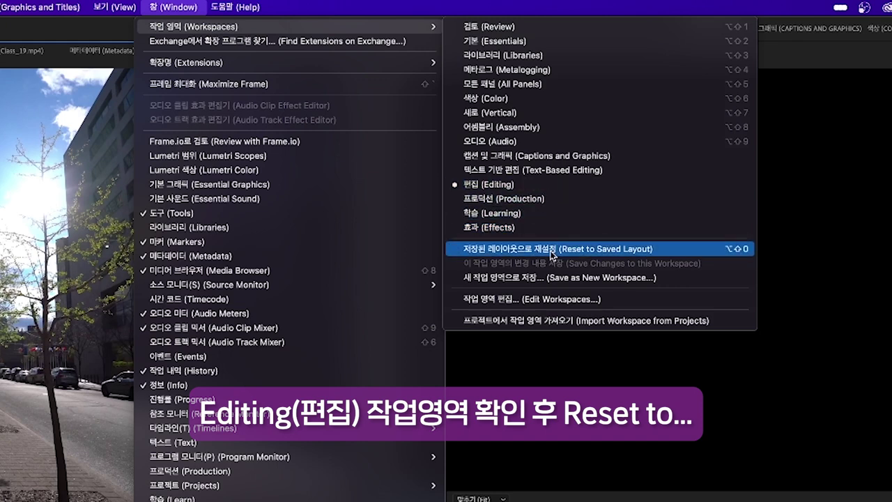
pyautogui.click(551, 251)
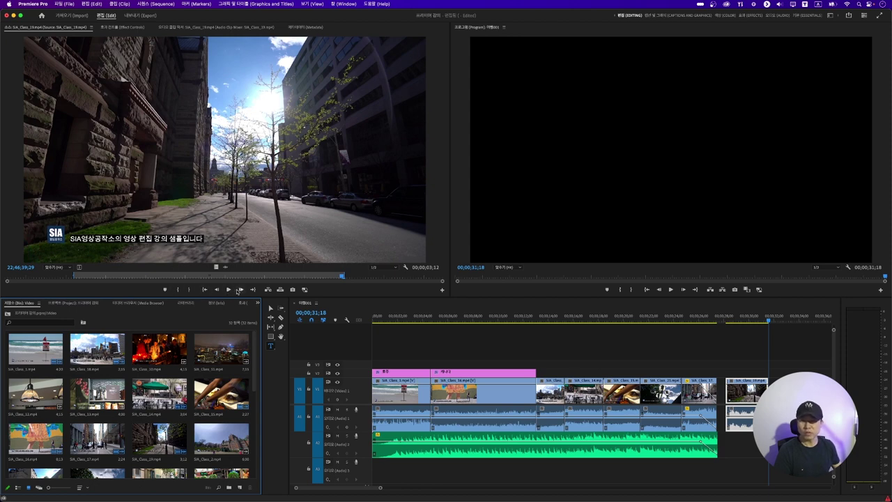
# Delete the SIA_Class_19.mp4 clip from the end of the sequence and place the playhead at 00;00;28;11
pyautogui.click(360, 309)
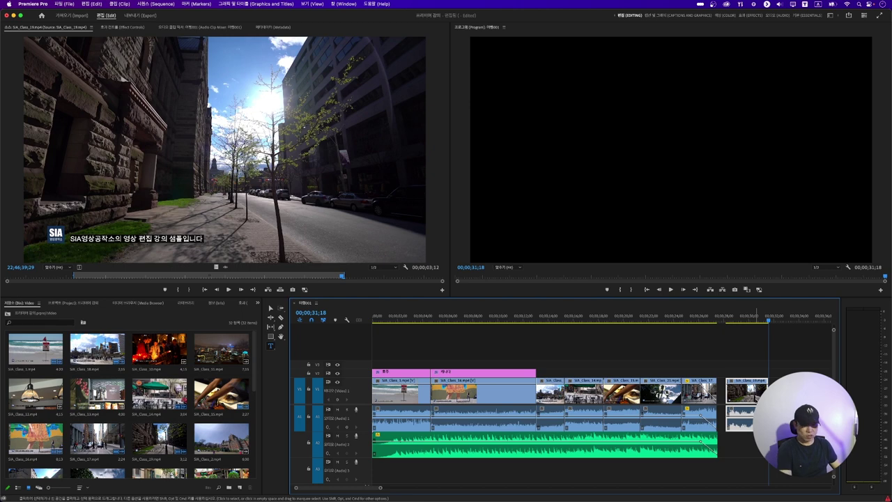
pyautogui.press('Delete')
pyautogui.click(729, 320)
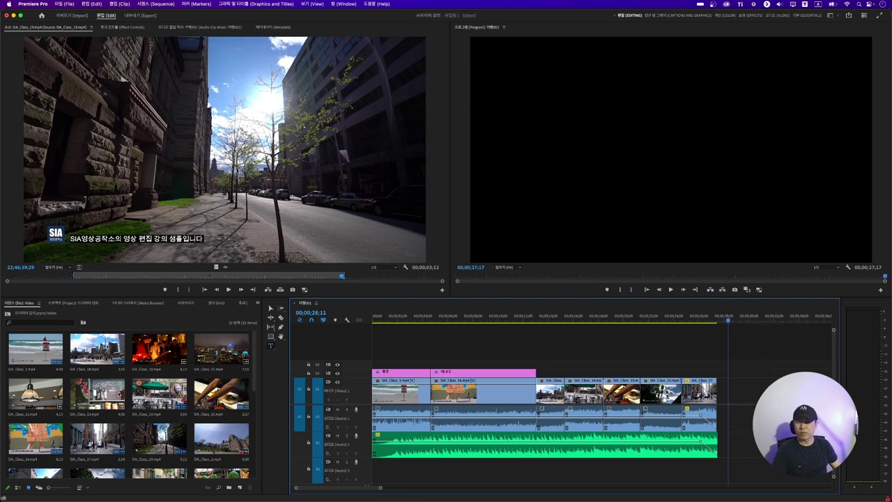
# Circle the SIA_Class_19.mp4 thumbnail with the annotation pen, draw lines to the timeline and Source monitor, and clear the marks
pyautogui.scroll(-2, 136, 419)
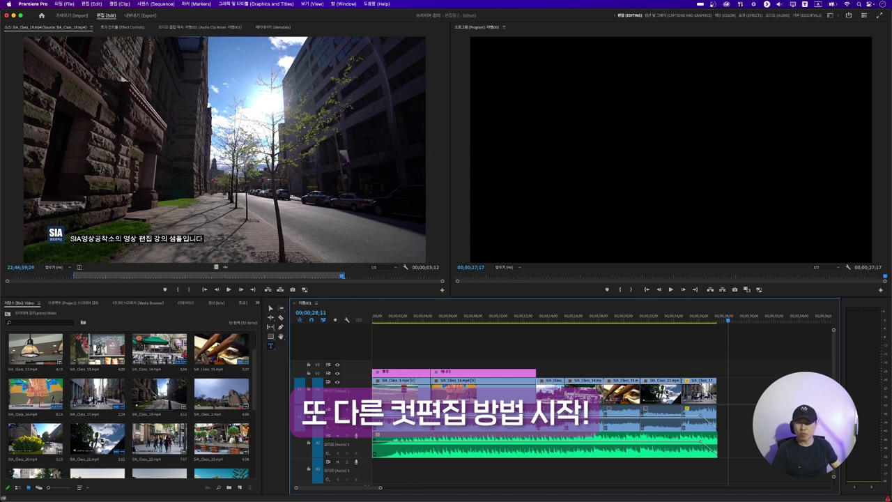
pyautogui.hotkey('ctrl', 'shift', '3')
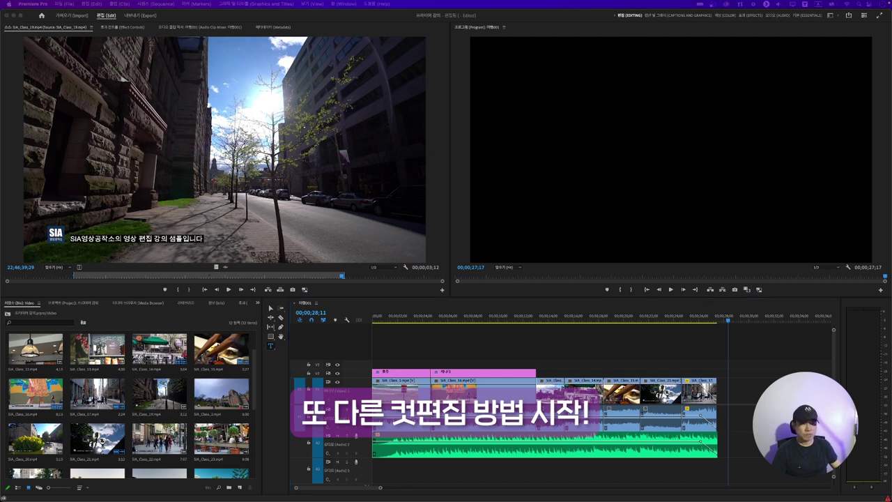
pyautogui.moveTo(178, 413); pyautogui.dragTo(130, 413)
pyautogui.moveTo(284, 356); pyautogui.dragTo(410, 438)
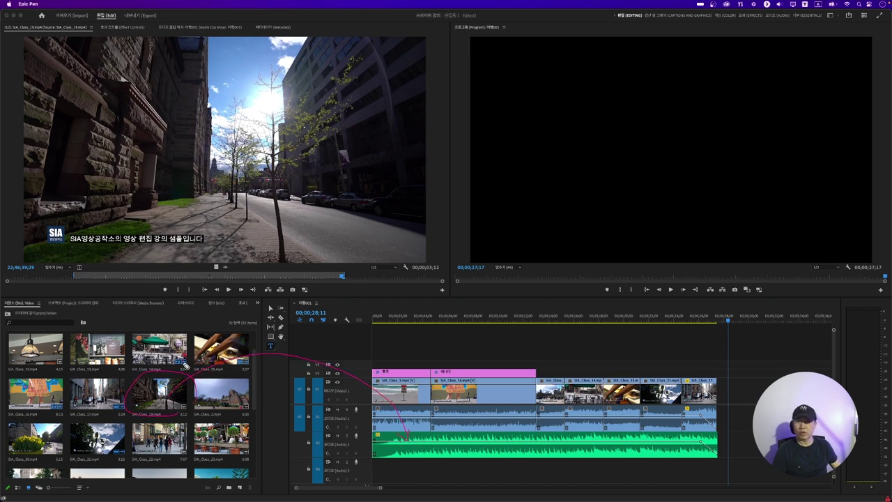
pyautogui.moveTo(303, 220); pyautogui.dragTo(323, 211)
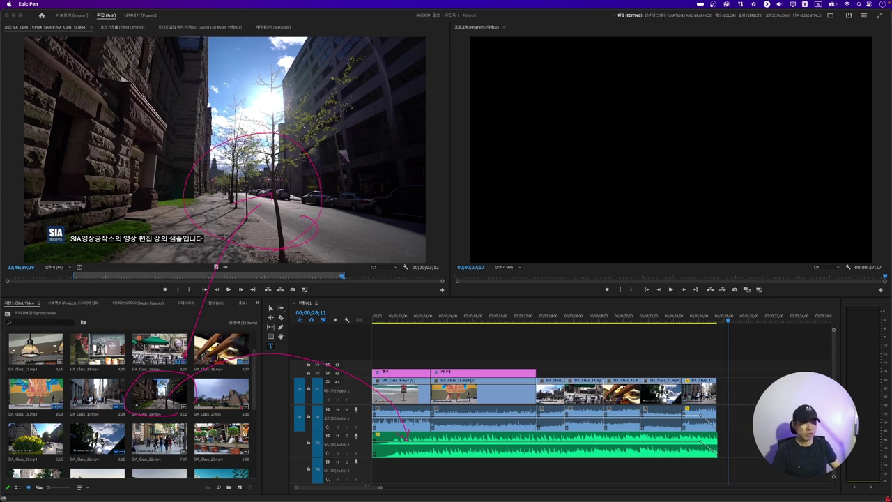
pyautogui.hotkey('ctrl', 'shift', '7')
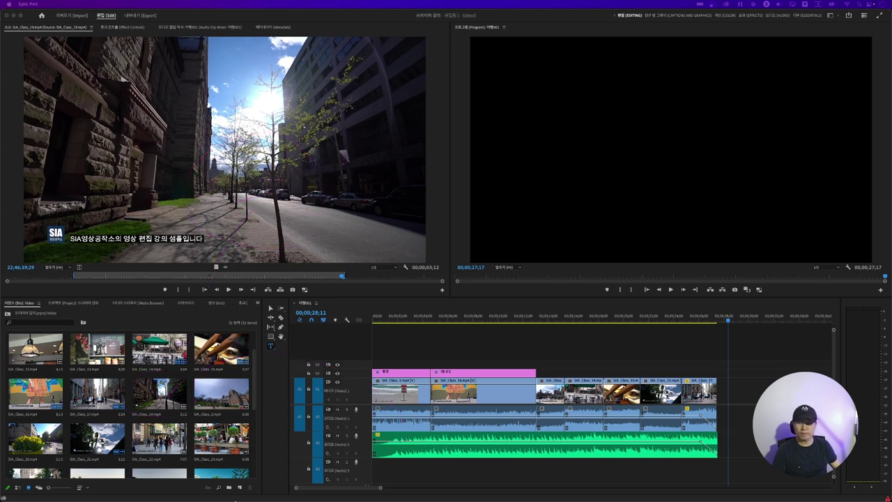
# Place SIA_Class_2.mp4 from the Video bin on track V1, starting at the playhead at 00;00;28;11
pyautogui.click(149, 399)
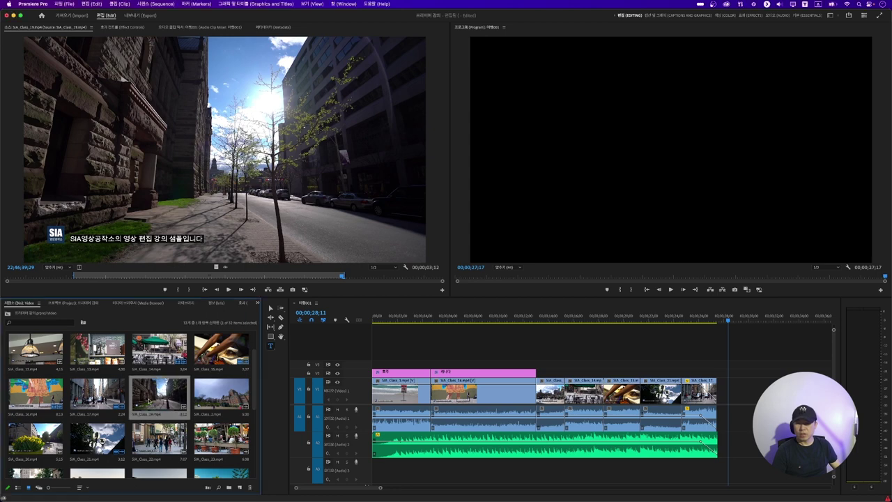
pyautogui.click(154, 437)
pyautogui.click(207, 402)
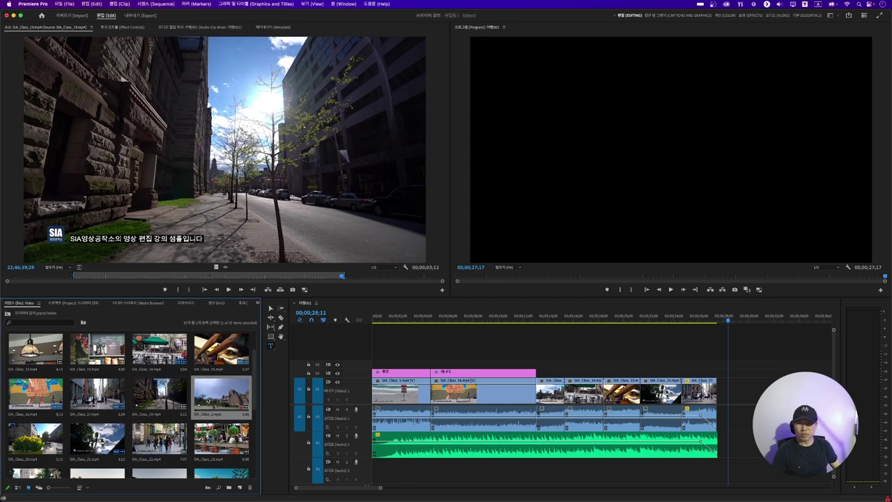
pyautogui.moveTo(222, 394); pyautogui.dragTo(728, 391)
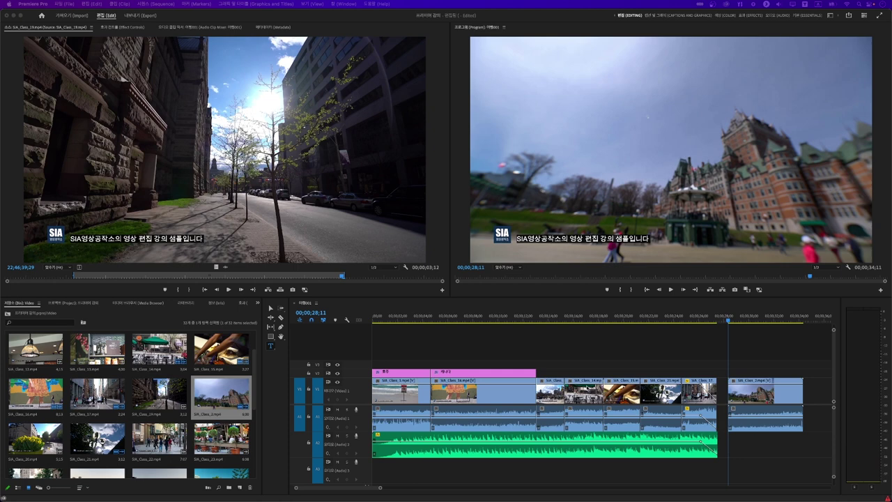
# Split the SIA_Class_2.mp4 clip with the Razor tool at 00;00;30;01 and 00;00;32;28
pyautogui.scroll(-3, 596, 390)
pyautogui.moveTo(592, 318)
pyautogui.mouseDown()
pyautogui.moveTo(631, 321)
pyautogui.moveTo(590, 324)
pyautogui.moveTo(607, 326)
pyautogui.mouseUp()
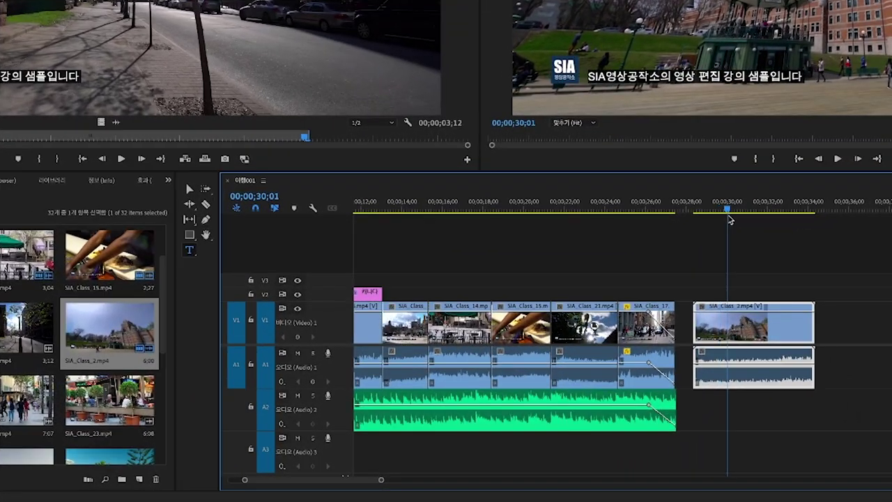
pyautogui.moveTo(221, 275); pyautogui.dragTo(200, 275)
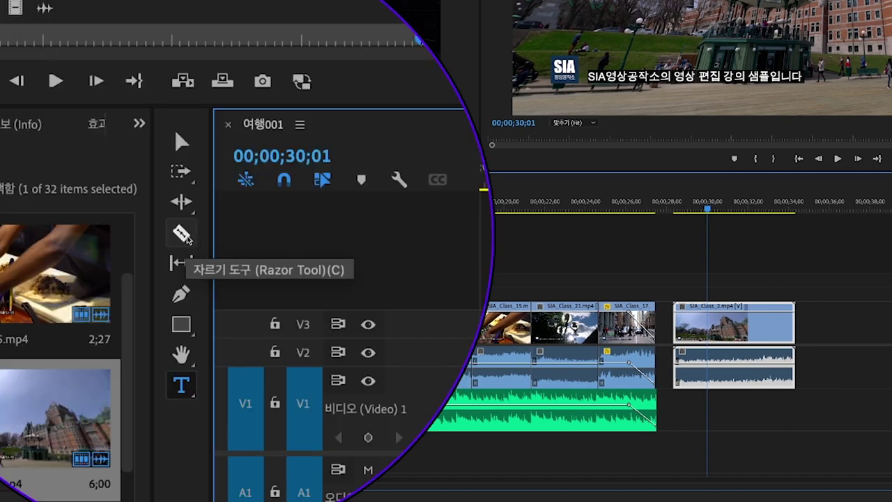
pyautogui.click(185, 237)
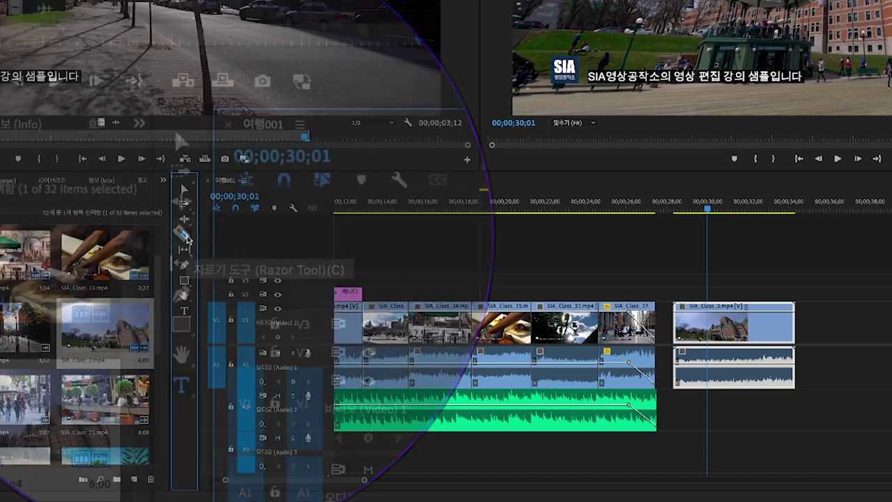
pyautogui.click(709, 332)
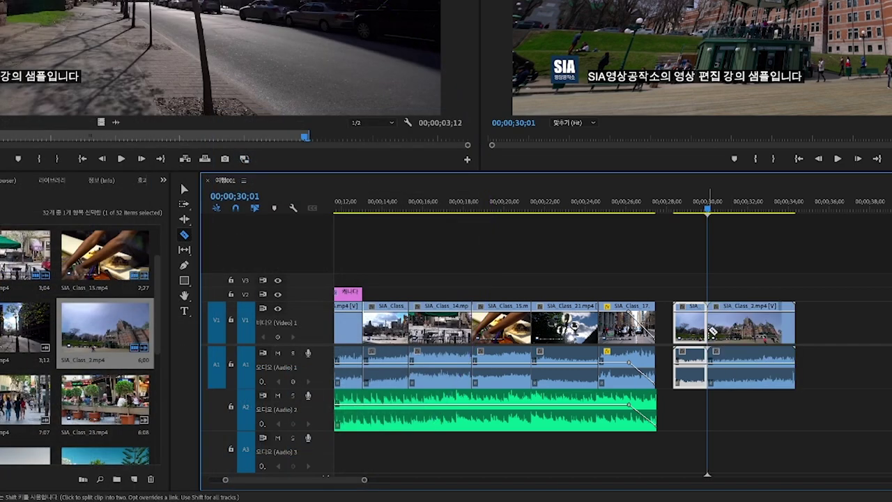
pyautogui.moveTo(707, 209); pyautogui.dragTo(766, 211)
pyautogui.click(765, 331)
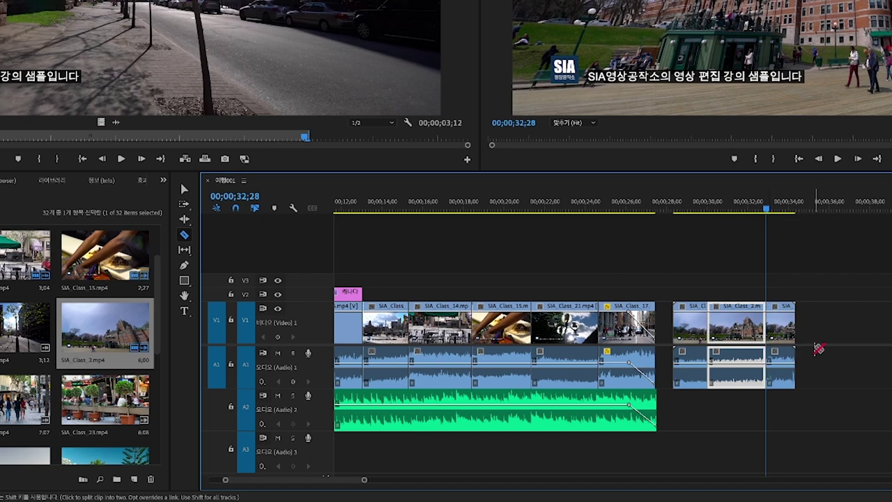
# Delete the first and last pieces of the split SIA_Class_2.mp4 clip, keeping the middle piece
pyautogui.click(185, 190)
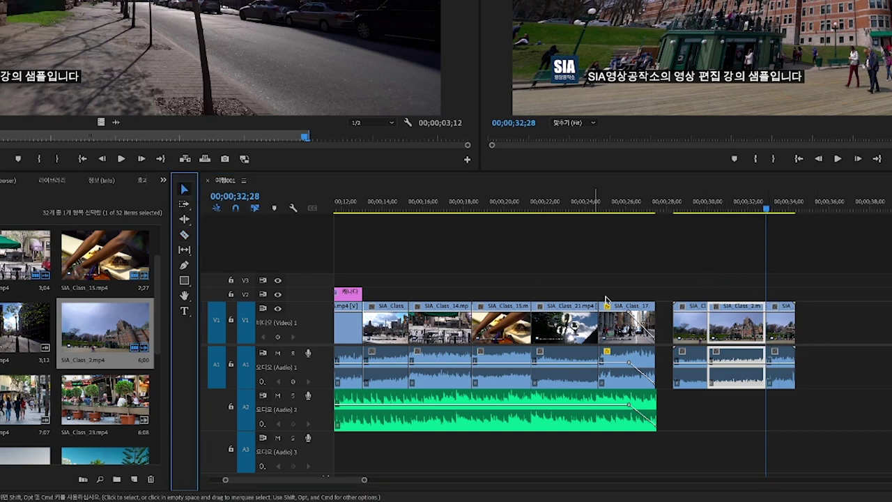
pyautogui.click(700, 326)
pyautogui.click(732, 326)
pyautogui.click(778, 326)
pyautogui.moveTo(701, 265); pyautogui.dragTo(802, 339)
pyautogui.click(827, 341)
pyautogui.click(691, 327)
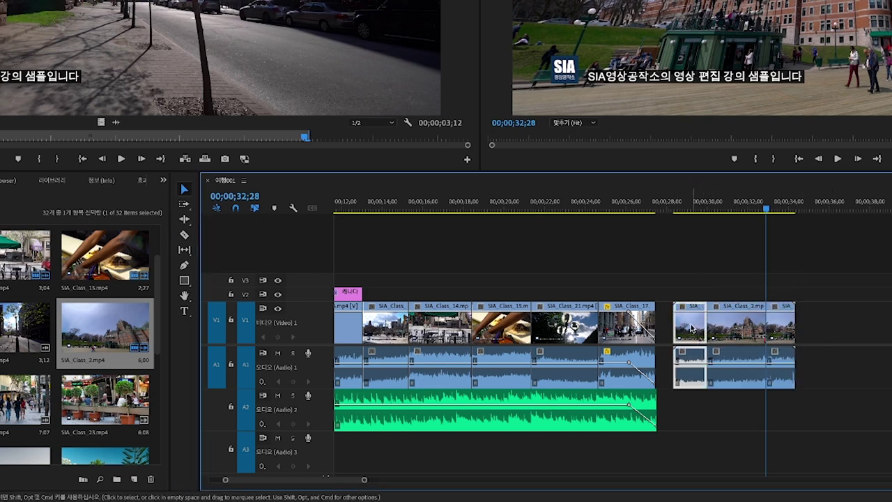
pyautogui.press('Delete')
pyautogui.click(780, 327)
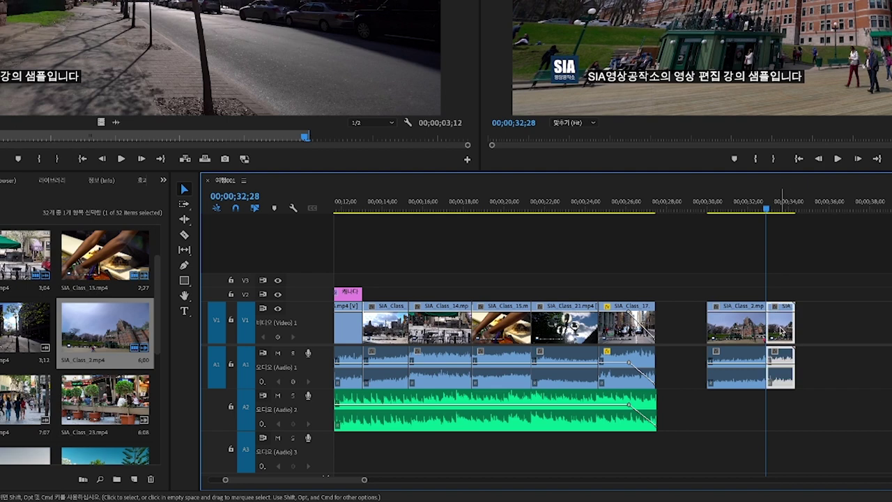
pyautogui.press('Delete')
pyautogui.moveTo(706, 209); pyautogui.dragTo(750, 223)
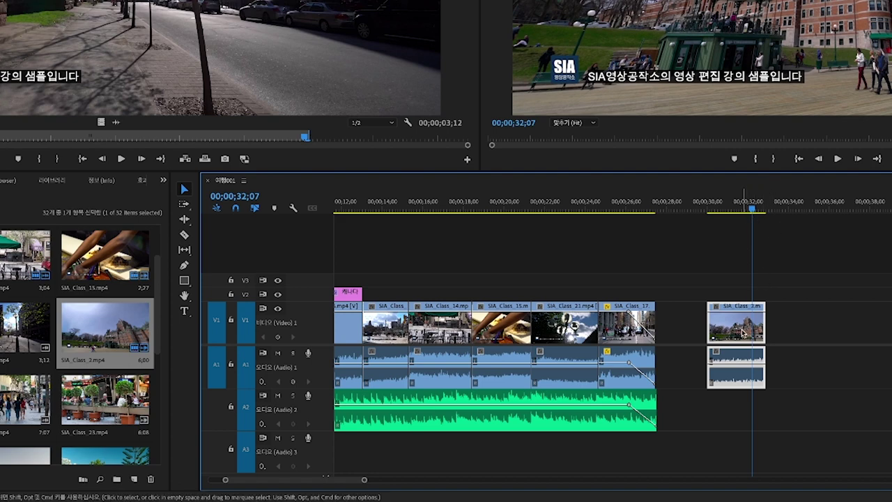
# Delete the remaining middle piece and place the full SIA_Class_2.mp4 on V1 again, beyond the last edited clip
pyautogui.press('Delete')
pyautogui.click(118, 337)
pyautogui.moveTo(119, 337); pyautogui.dragTo(702, 350)
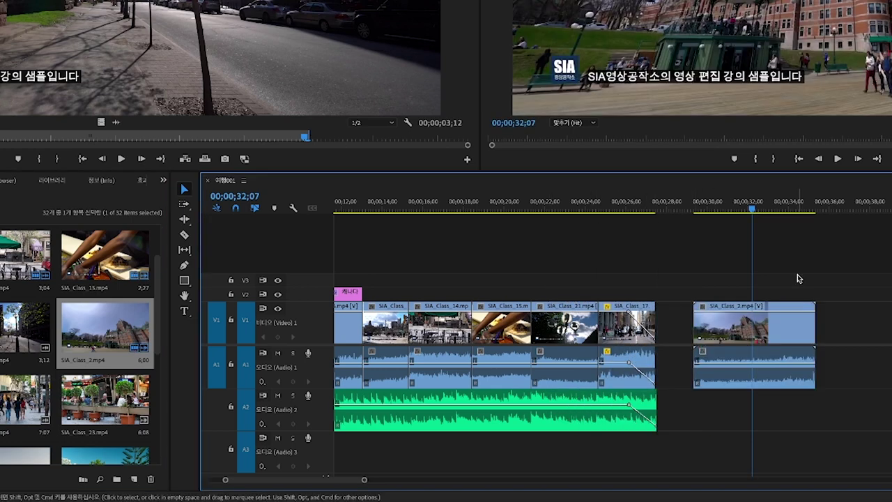
# Trim the SIA_Class_2.mp4 clip by its edges, moving its start to about 00;00;30;25 and its end to about 00;00;34;00
pyautogui.moveTo(740, 202)
pyautogui.mouseDown()
pyautogui.moveTo(726, 203)
pyautogui.moveTo(792, 203)
pyautogui.moveTo(725, 206)
pyautogui.mouseUp()
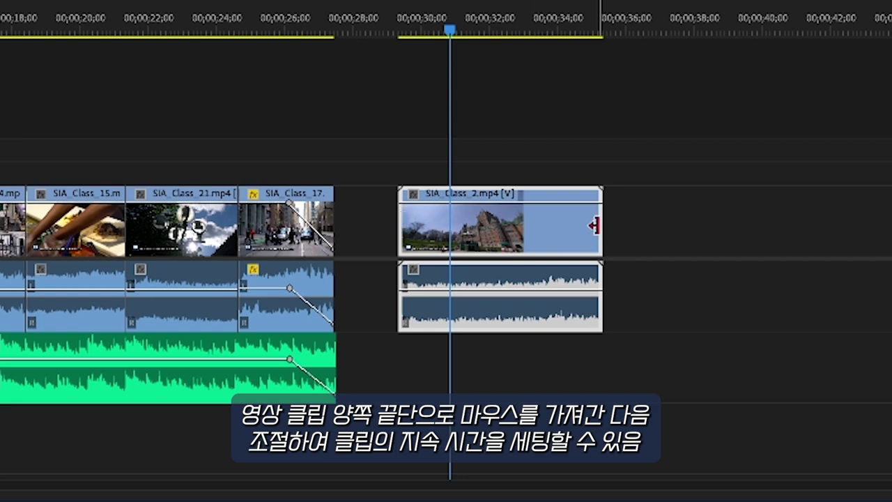
pyautogui.click(404, 223)
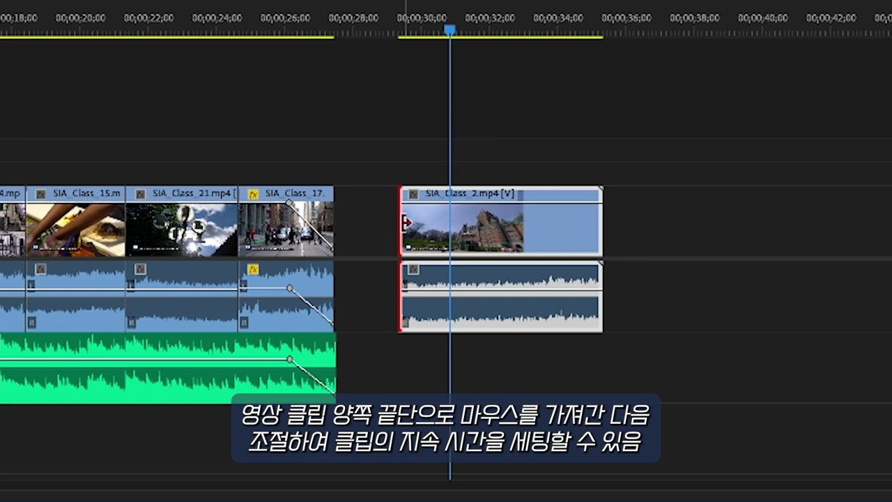
pyautogui.moveTo(406, 222); pyautogui.dragTo(464, 212)
pyautogui.moveTo(510, 30); pyautogui.dragTo(557, 36)
pyautogui.moveTo(600, 224); pyautogui.dragTo(555, 224)
pyautogui.moveTo(445, 31); pyautogui.dragTo(497, 53)
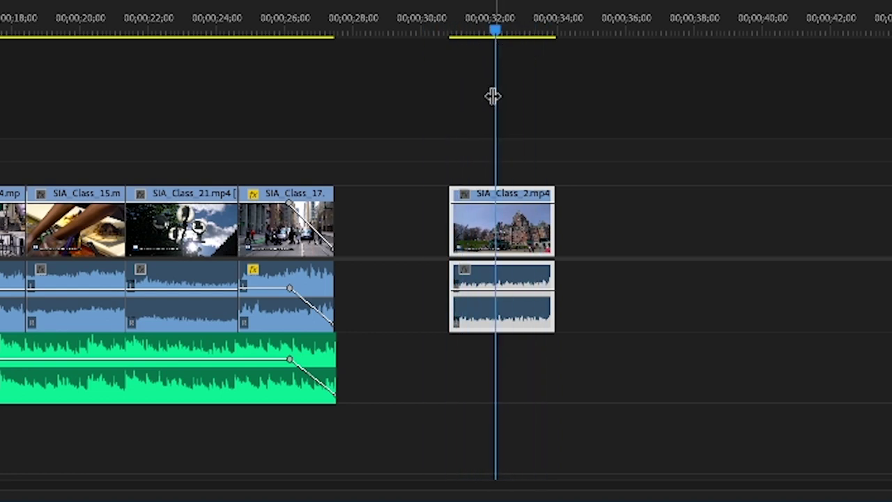
# Extend both edges of the SIA_Class_2.mp4 clip back to full length and place the playhead at 00;00;30;25
pyautogui.moveTo(450, 226); pyautogui.dragTo(349, 225)
pyautogui.moveTo(553, 227); pyautogui.dragTo(601, 221)
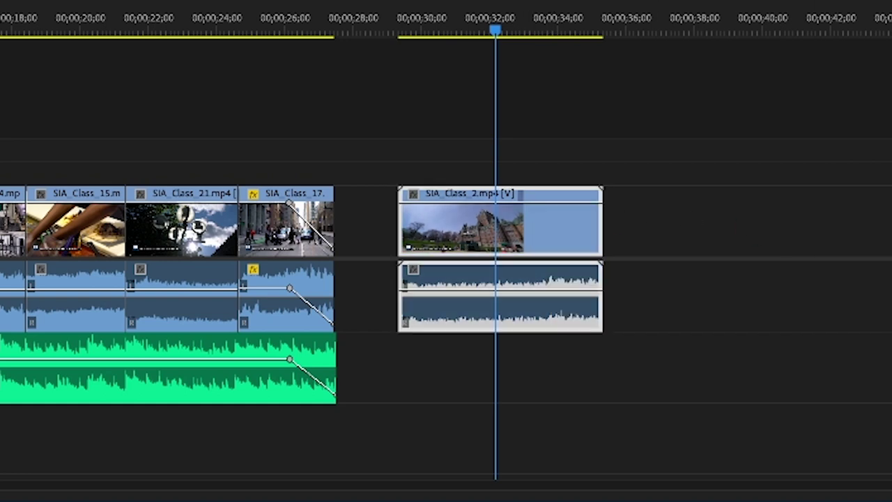
pyautogui.moveTo(411, 36); pyautogui.dragTo(541, 35)
pyautogui.click(448, 29)
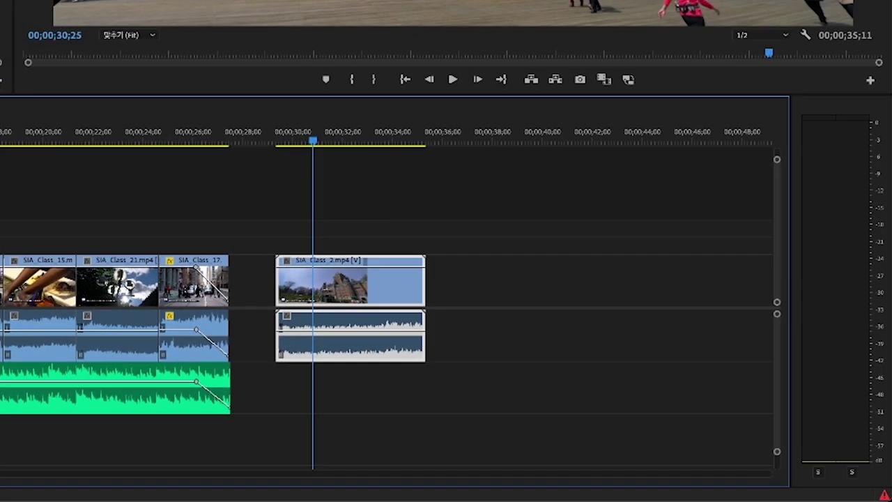
# Mark two cut lines on the SIA_Class_2.mp4 clip with the annotation pen, cross out the outer parts with arrows, and clear the marks
pyautogui.press('c')
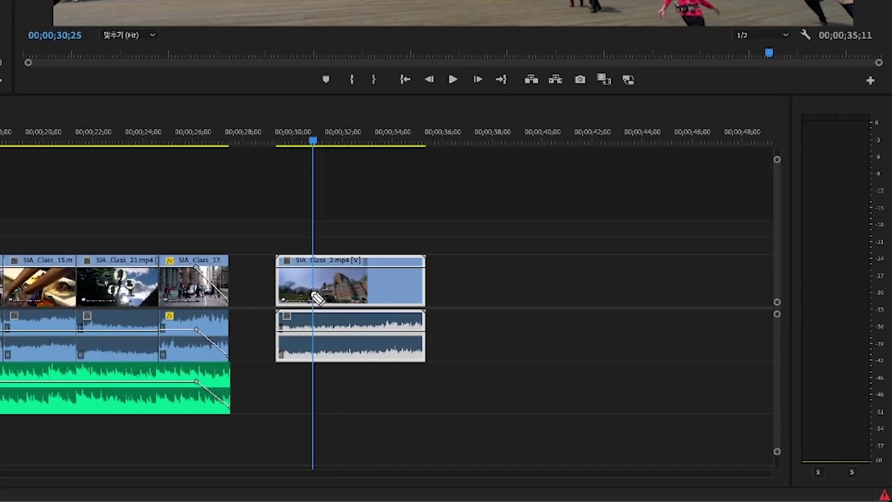
pyautogui.moveTo(310, 242); pyautogui.dragTo(317, 321)
pyautogui.moveTo(381, 239); pyautogui.dragTo(387, 322)
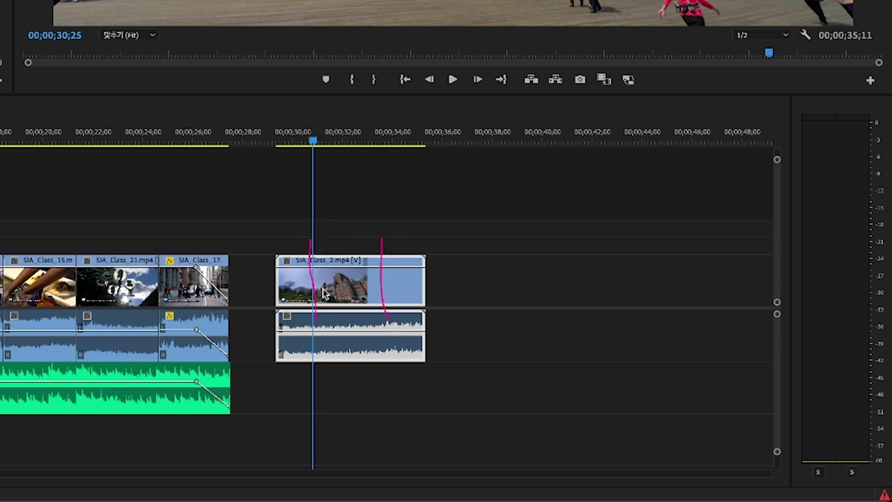
pyautogui.moveTo(303, 276)
pyautogui.mouseDown()
pyautogui.moveTo(287, 288)
pyautogui.moveTo(304, 290)
pyautogui.mouseUp()
pyautogui.moveTo(409, 277)
pyautogui.mouseDown()
pyautogui.moveTo(396, 287)
pyautogui.moveTo(411, 286)
pyautogui.mouseUp()
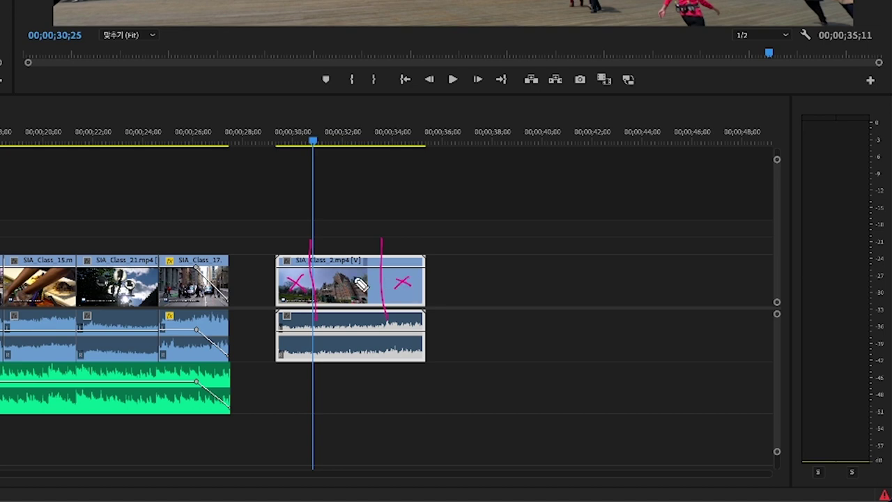
pyautogui.moveTo(301, 269)
pyautogui.mouseDown()
pyautogui.moveTo(281, 255)
pyautogui.moveTo(289, 236)
pyautogui.moveTo(274, 197)
pyautogui.mouseUp()
pyautogui.moveTo(402, 267)
pyautogui.mouseDown()
pyautogui.moveTo(414, 244)
pyautogui.moveTo(429, 224)
pyautogui.mouseUp()
pyautogui.moveTo(256, 207); pyautogui.dragTo(281, 203)
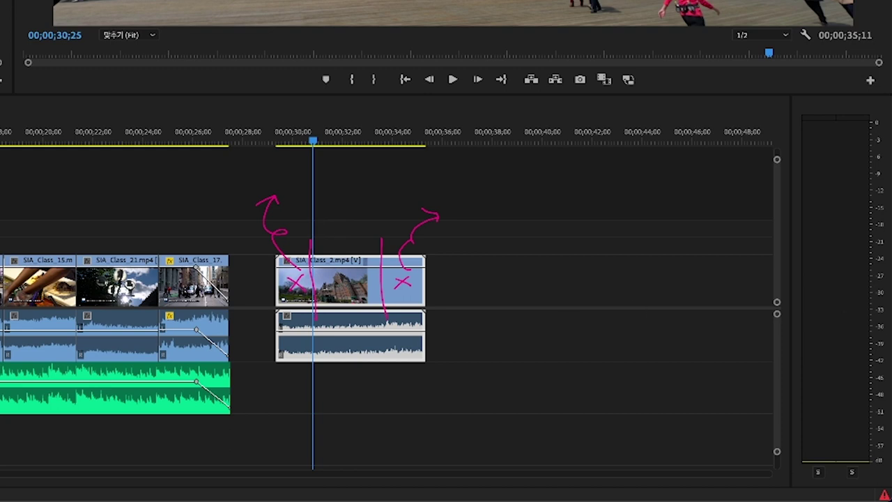
pyautogui.press('e')
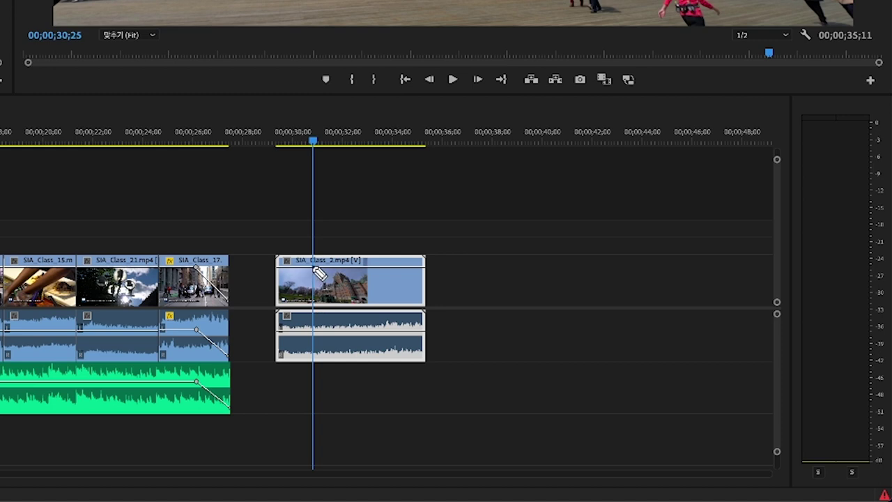
# Draw two annotation lines through the SIA_Class_2.mp4 clip and a curved arrow folding each outer part away
pyautogui.moveTo(313, 257); pyautogui.dragTo(314, 360)
pyautogui.moveTo(387, 259); pyautogui.dragTo(393, 362)
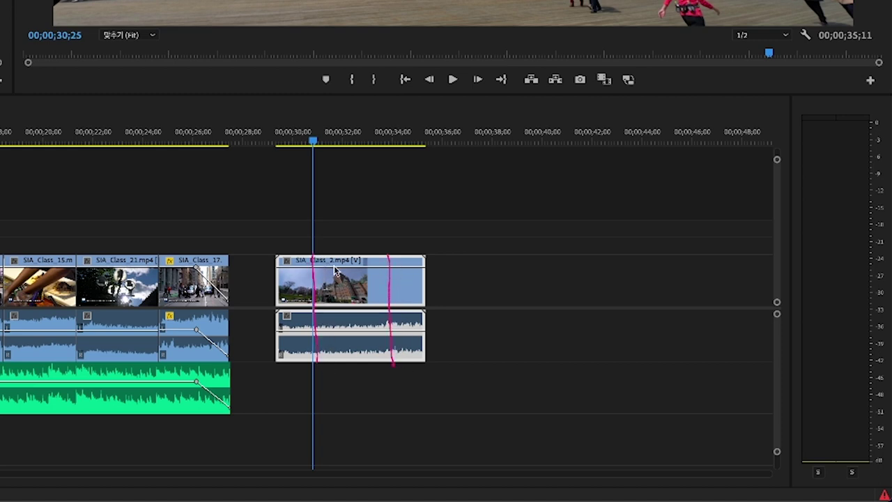
pyautogui.moveTo(293, 276)
pyautogui.mouseDown()
pyautogui.moveTo(260, 280)
pyautogui.moveTo(241, 321)
pyautogui.mouseUp()
pyautogui.moveTo(414, 283)
pyautogui.mouseDown()
pyautogui.moveTo(451, 305)
pyautogui.moveTo(442, 320)
pyautogui.moveTo(437, 309)
pyautogui.moveTo(454, 325)
pyautogui.mouseUp()
# Sketch a rectangle with folded lower corners and curved arrows in the empty timeline area, and clear all annotations
pyautogui.moveTo(520, 162)
pyautogui.mouseDown()
pyautogui.moveTo(521, 212)
pyautogui.moveTo(583, 162)
pyautogui.moveTo(683, 163)
pyautogui.moveTo(683, 225)
pyautogui.moveTo(587, 231)
pyautogui.mouseUp()
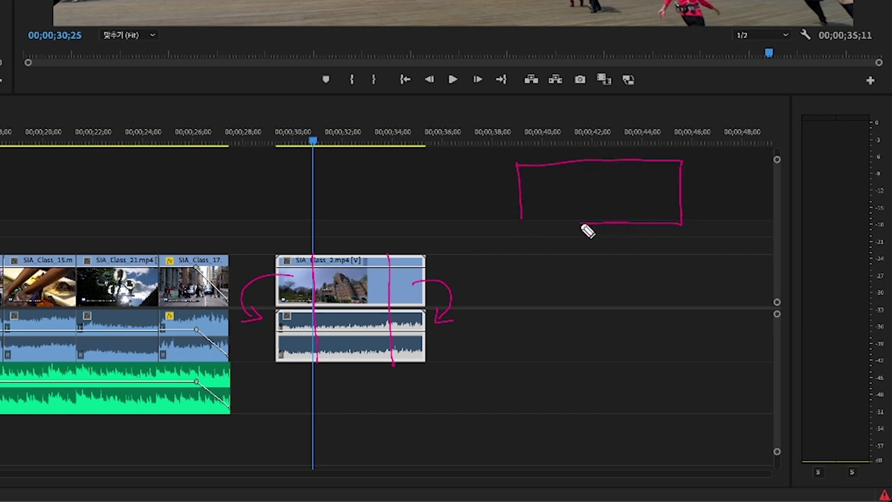
pyautogui.moveTo(522, 222)
pyautogui.mouseDown()
pyautogui.moveTo(546, 252)
pyautogui.moveTo(545, 224)
pyautogui.mouseUp()
pyautogui.moveTo(682, 224)
pyautogui.mouseDown()
pyautogui.moveTo(663, 247)
pyautogui.moveTo(655, 224)
pyautogui.mouseUp()
pyautogui.moveTo(507, 197)
pyautogui.mouseDown()
pyautogui.moveTo(484, 215)
pyautogui.moveTo(522, 250)
pyautogui.mouseUp()
pyautogui.moveTo(702, 193)
pyautogui.mouseDown()
pyautogui.moveTo(712, 202)
pyautogui.moveTo(696, 229)
pyautogui.moveTo(711, 233)
pyautogui.mouseUp()
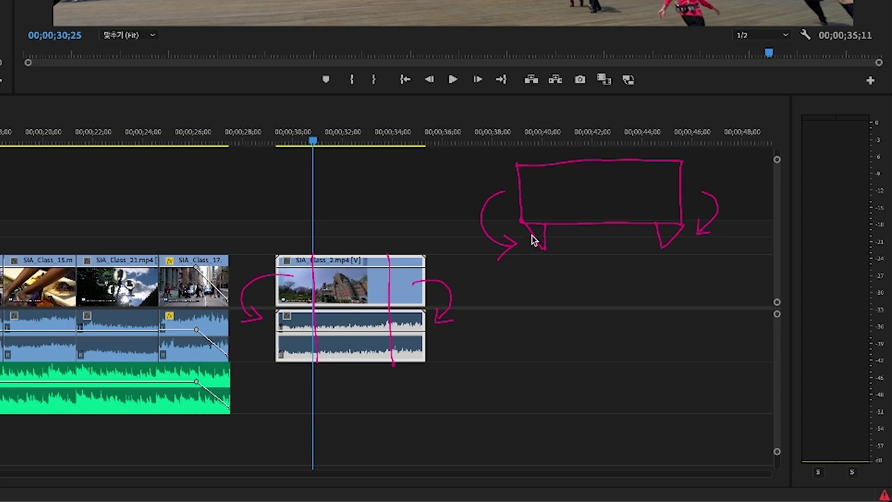
pyautogui.moveTo(531, 254)
pyautogui.mouseDown()
pyautogui.moveTo(469, 240)
pyautogui.moveTo(460, 205)
pyautogui.mouseUp()
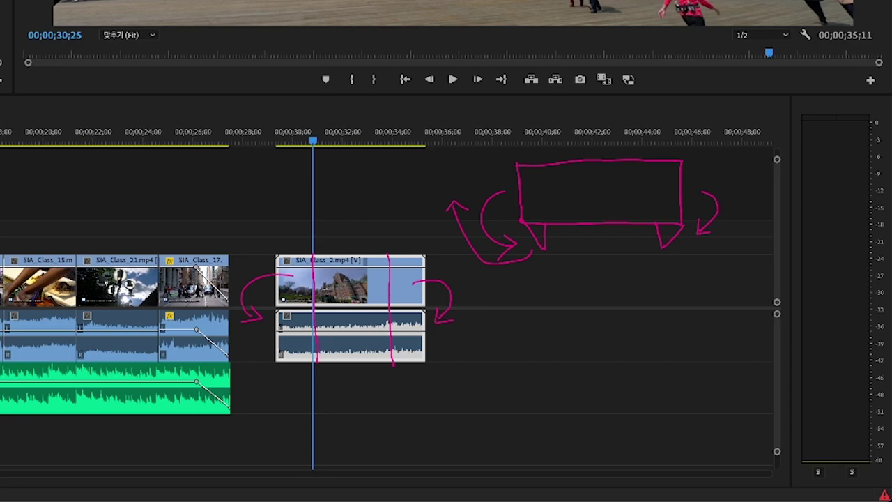
pyautogui.press('Escape')
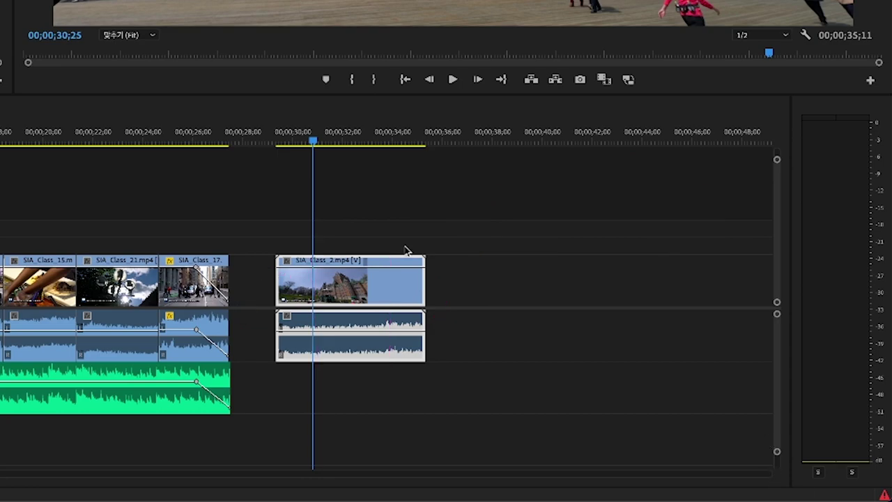
# Trim both ends of the SIA_Class_2.mp4 clip and shift it earlier so it ends at about 00;00;32;18
pyautogui.click(314, 142)
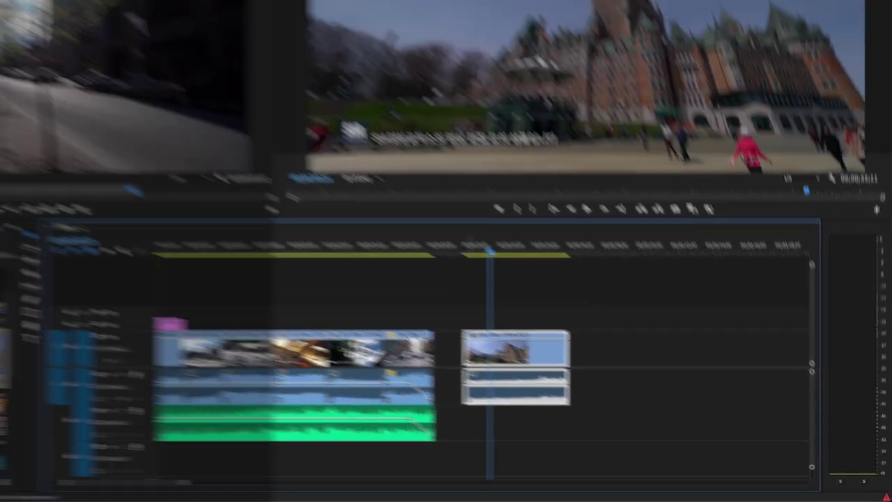
pyautogui.moveTo(278, 282); pyautogui.dragTo(306, 284)
pyautogui.moveTo(597, 392); pyautogui.dragTo(596, 392)
pyautogui.moveTo(656, 395); pyautogui.dragTo(639, 394)
pyautogui.moveTo(635, 399); pyautogui.dragTo(618, 400)
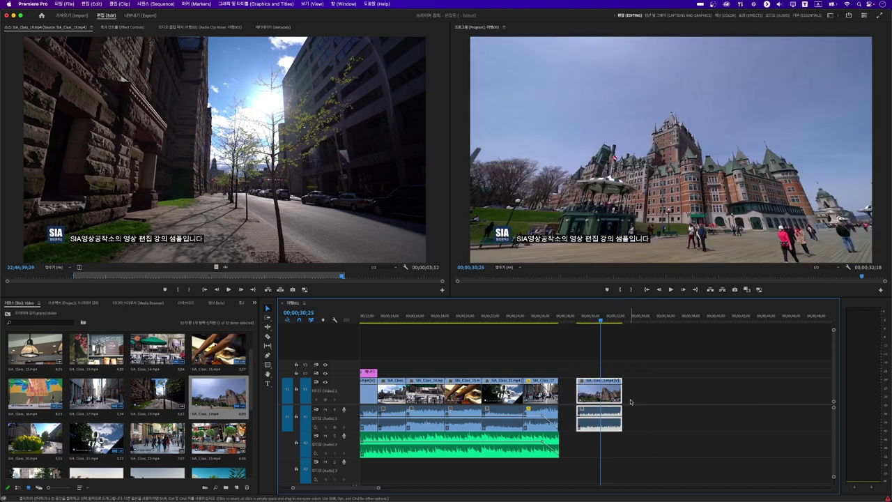
# Select SIA_Class_20, 25, 26, 27 and 29.mp4 in the bin and place them together on V1 after the SIA_Class_2.mp4 clip
pyautogui.click(100, 438)
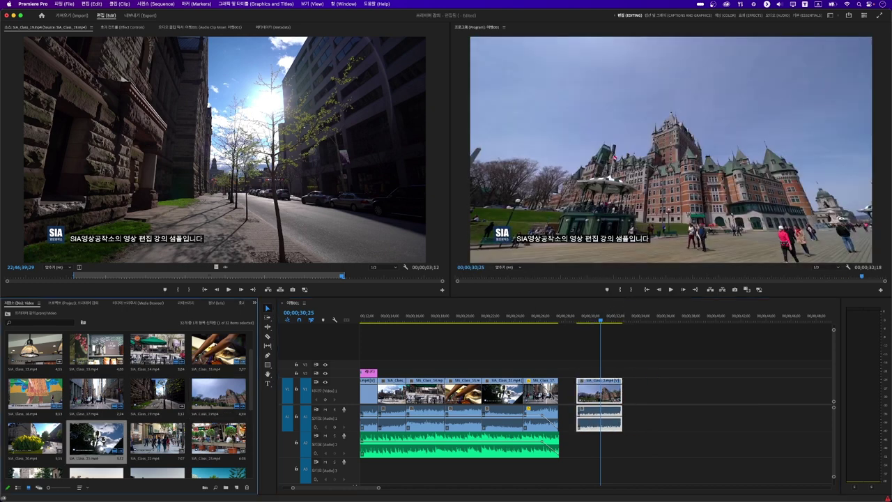
pyautogui.scroll(-2, 101, 434)
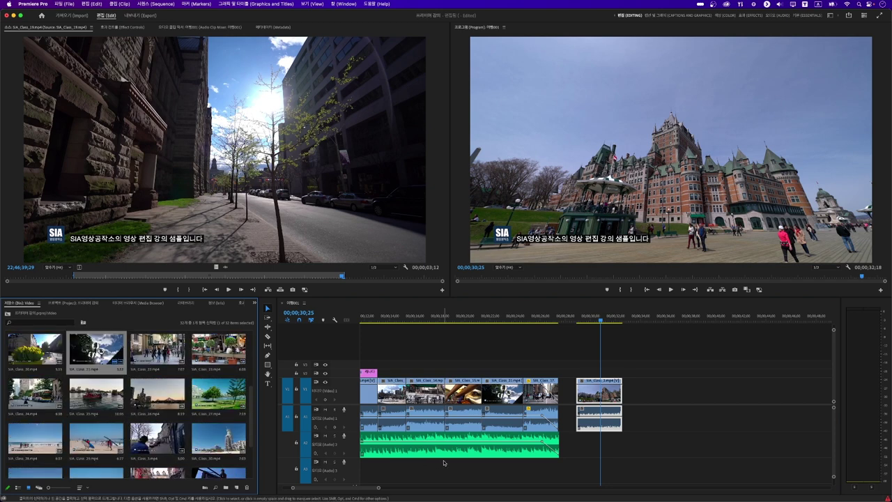
pyautogui.click(50, 364)
pyautogui.keyDown('super'); pyautogui.click(96, 397); pyautogui.keyUp('super')
pyautogui.keyDown('super'); pyautogui.click(158, 407); pyautogui.keyUp('super')
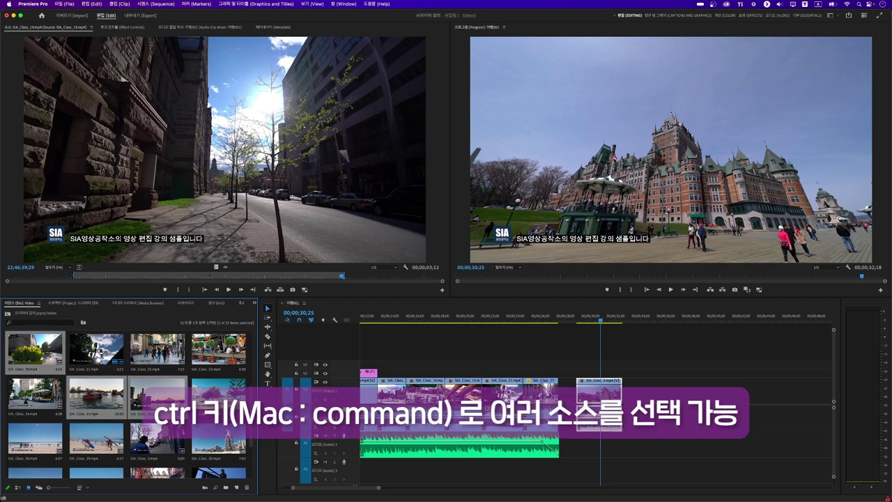
pyautogui.keyDown('super'); pyautogui.click(218, 397); pyautogui.keyUp('super')
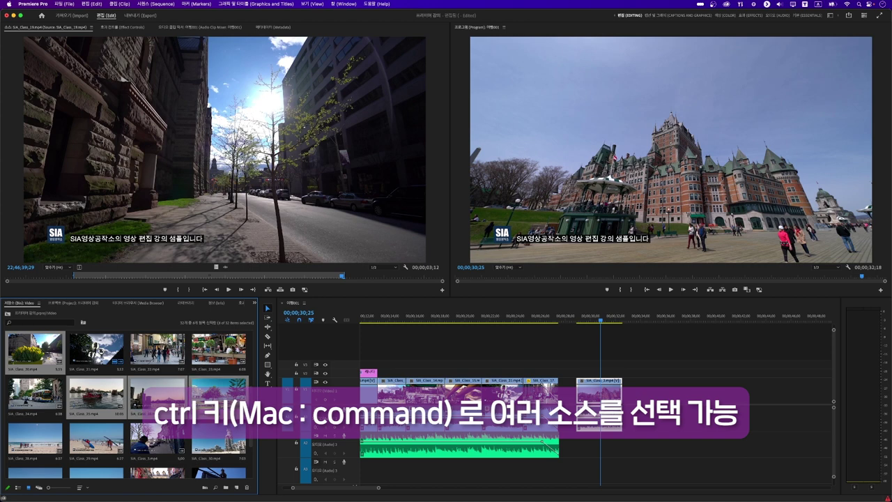
pyautogui.keyDown('super'); pyautogui.click(96, 439); pyautogui.keyUp('super')
pyautogui.moveTo(33, 360); pyautogui.dragTo(646, 421)
pyautogui.scroll(-4, 652, 424)
pyautogui.scroll(-1, 653, 424)
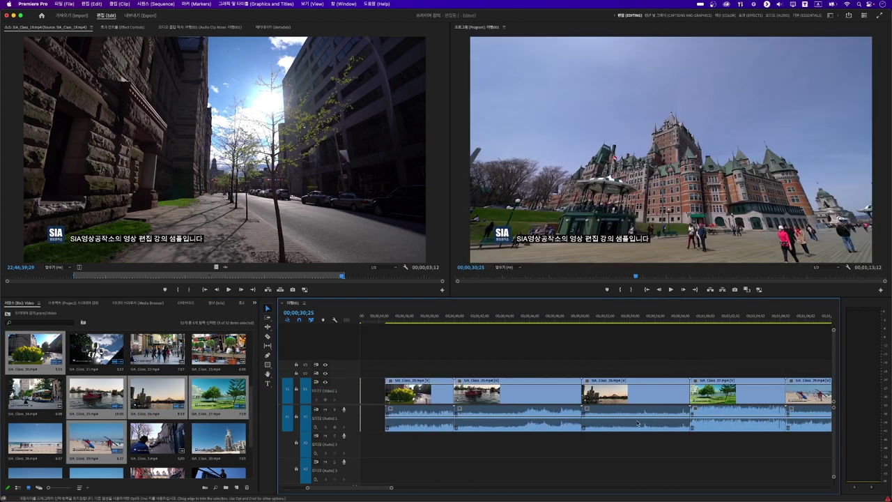
pyautogui.press('-')
pyautogui.click(565, 351)
# Trim the SIA_Class_20.mp4 clip by its edges to start at 00;00;35;21 and end at 00;00;38;18
pyautogui.moveTo(486, 319); pyautogui.dragTo(498, 324)
pyautogui.moveTo(493, 397); pyautogui.dragTo(496, 397)
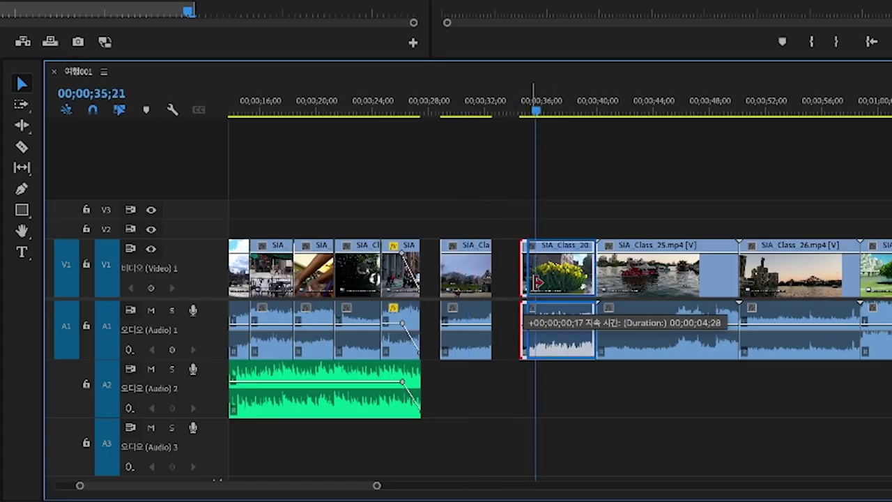
pyautogui.moveTo(538, 281); pyautogui.dragTo(538, 282)
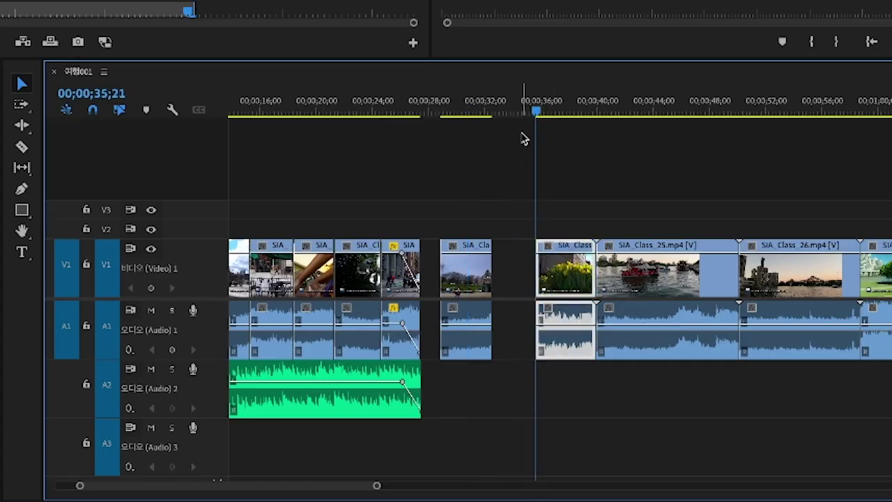
pyautogui.press('space')
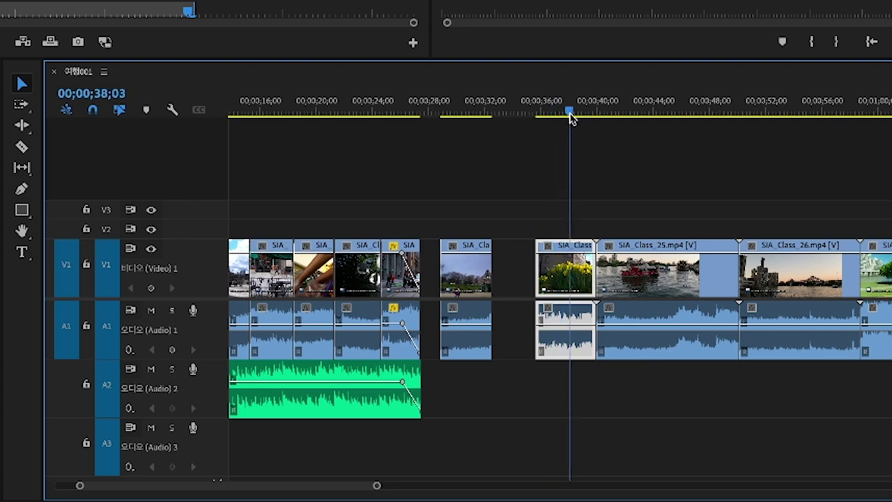
pyautogui.press('space')
pyautogui.moveTo(595, 313); pyautogui.dragTo(576, 314)
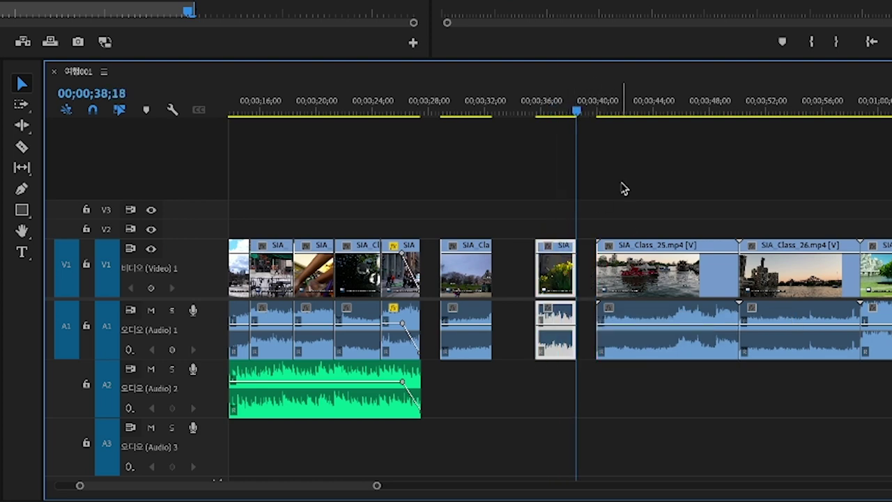
# Trim both ends of the SIA_Class_25.mp4 clip and move it earlier to start at about 00;00;39;11
pyautogui.moveTo(607, 108); pyautogui.dragTo(629, 115)
pyautogui.moveTo(599, 279); pyautogui.dragTo(632, 278)
pyautogui.moveTo(648, 106); pyautogui.dragTo(695, 108)
pyautogui.moveTo(727, 273); pyautogui.dragTo(644, 280)
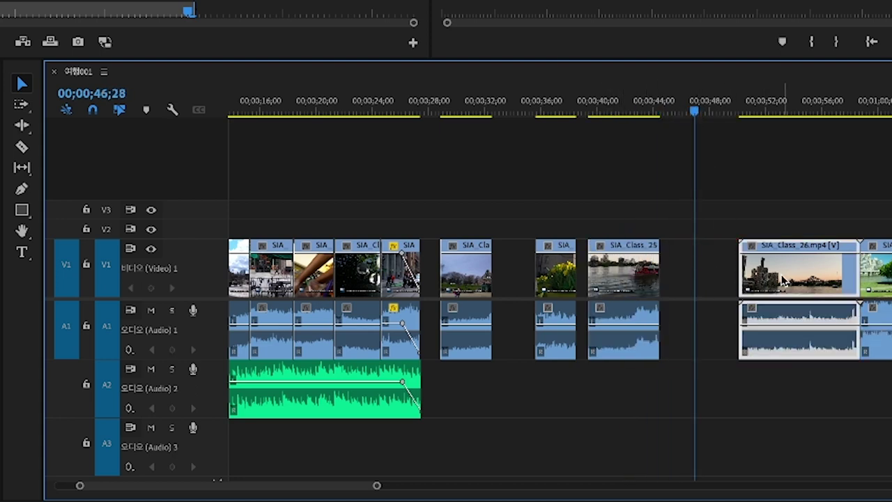
# Move the SIA_Class_26.mp4 clip earlier and trim it to start at 00;00;48;13 and end at about 00;00;53;04
pyautogui.moveTo(783, 280); pyautogui.dragTo(738, 280)
pyautogui.moveTo(706, 108)
pyautogui.mouseDown()
pyautogui.moveTo(722, 115)
pyautogui.moveTo(716, 118)
pyautogui.mouseUp()
pyautogui.moveTo(697, 277); pyautogui.dragTo(716, 277)
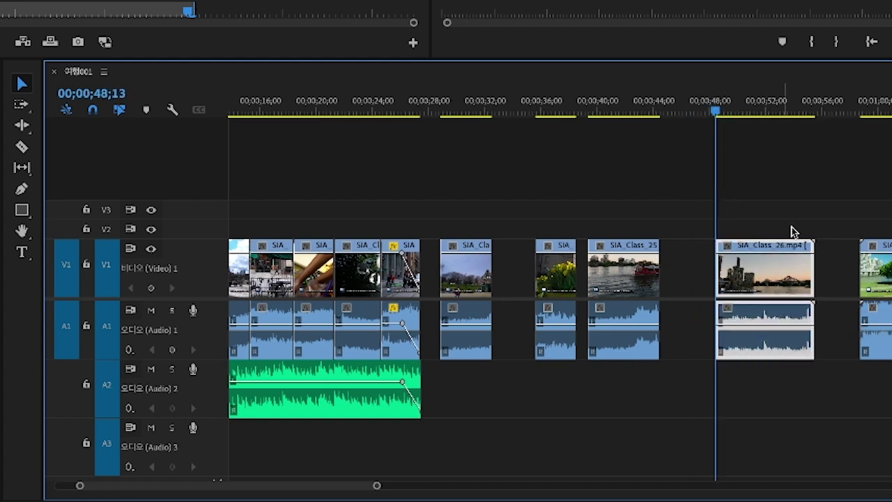
pyautogui.moveTo(740, 115); pyautogui.dragTo(784, 115)
pyautogui.moveTo(813, 263); pyautogui.dragTo(781, 262)
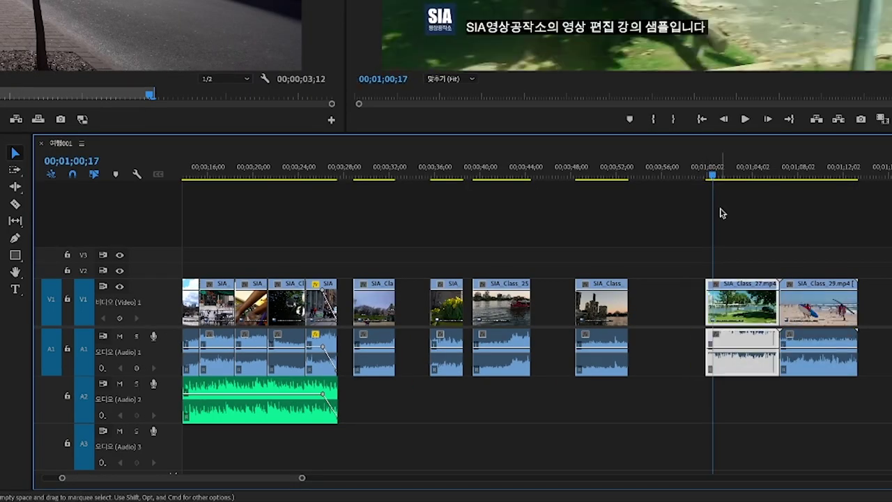
# Trim the end of SIA_Class_27.mp4 to 00;01;04;07, and trim SIA_Class_29.mp4 to run from about 00;01;08;00 to 00;01;11;16
pyautogui.press('space')
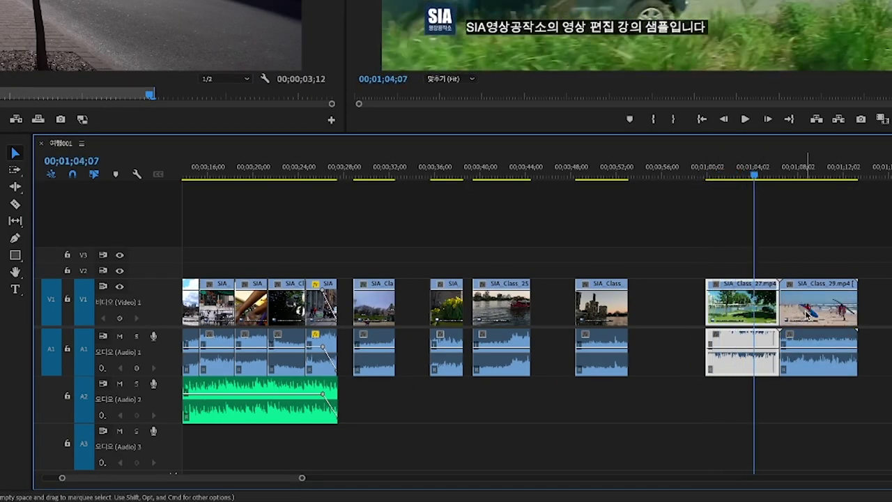
pyautogui.moveTo(777, 301); pyautogui.dragTo(753, 301)
pyautogui.moveTo(780, 178); pyautogui.dragTo(811, 176)
pyautogui.moveTo(783, 301); pyautogui.dragTo(796, 301)
pyautogui.press('space')
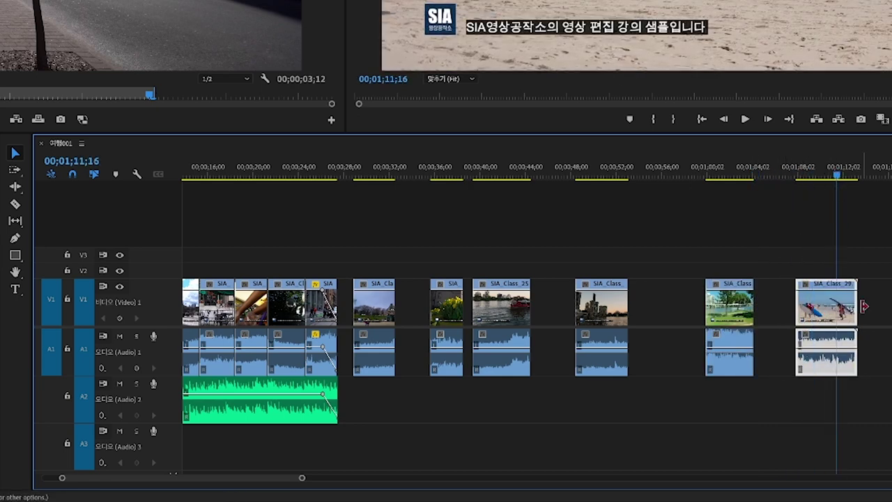
pyautogui.moveTo(864, 305); pyautogui.dragTo(837, 305)
# Ripple-delete the gaps between the clips from SIA_Class_2.mp4 to SIA_Class_29.mp4 and scrub through the joined footage
pyautogui.click(541, 311)
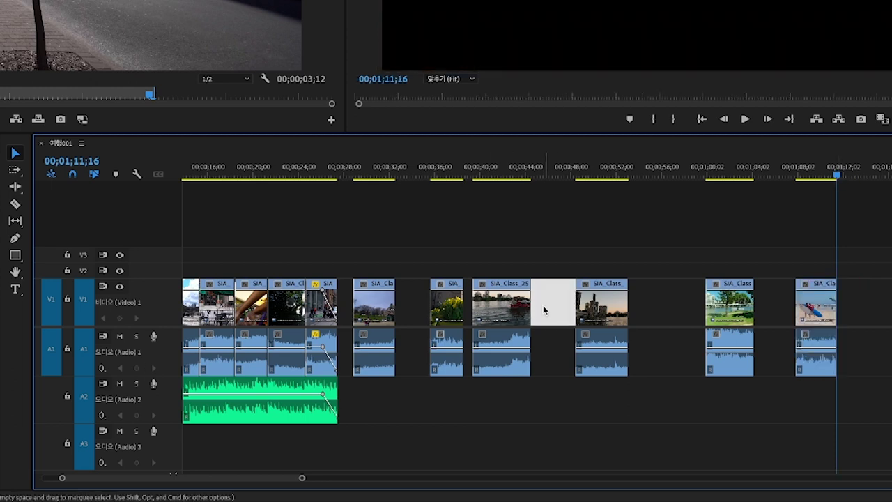
pyautogui.press('Delete')
pyautogui.click(599, 318)
pyautogui.press('Delete')
pyautogui.click(666, 316)
pyautogui.press('Delete')
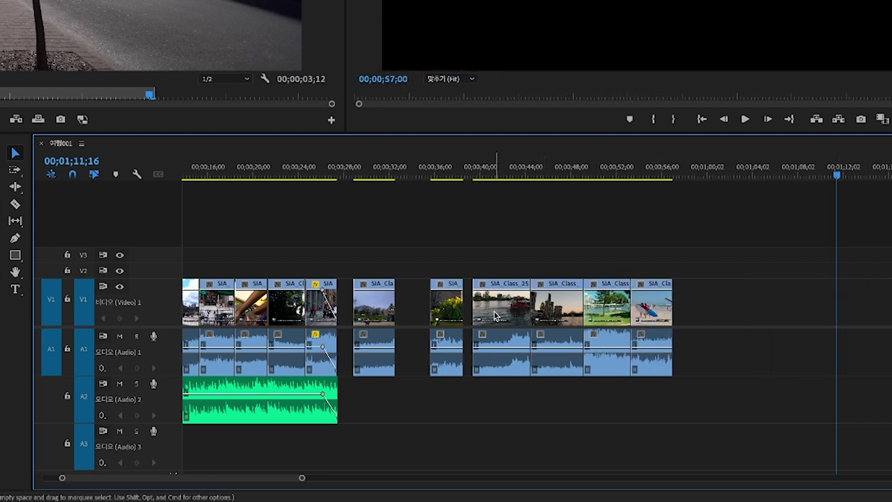
pyautogui.click(468, 318)
pyautogui.press('Delete')
pyautogui.click(411, 312)
pyautogui.press('Delete')
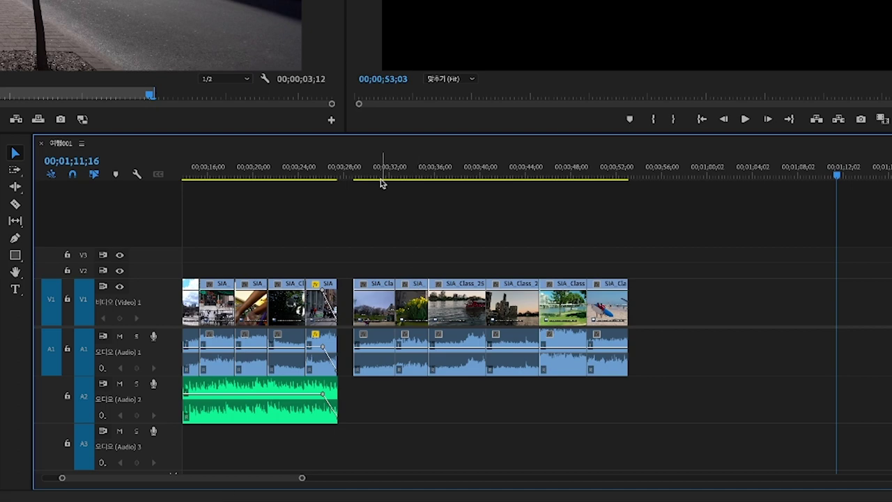
pyautogui.click(397, 176)
pyautogui.moveTo(400, 183); pyautogui.dragTo(594, 221)
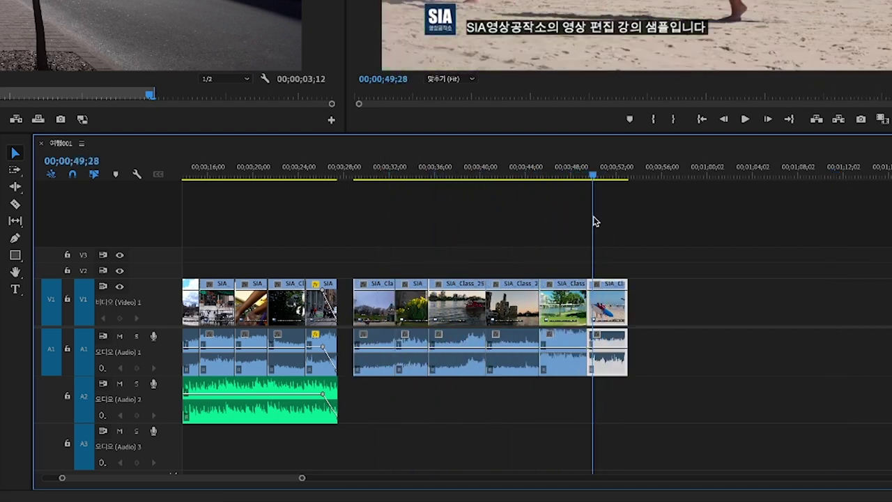
# Undo the gap deletions between the trimmed clips
pyautogui.press('super+z')
pyautogui.press('super+z')
pyautogui.press('super+z')
pyautogui.press('super+z')
pyautogui.press('super+z')
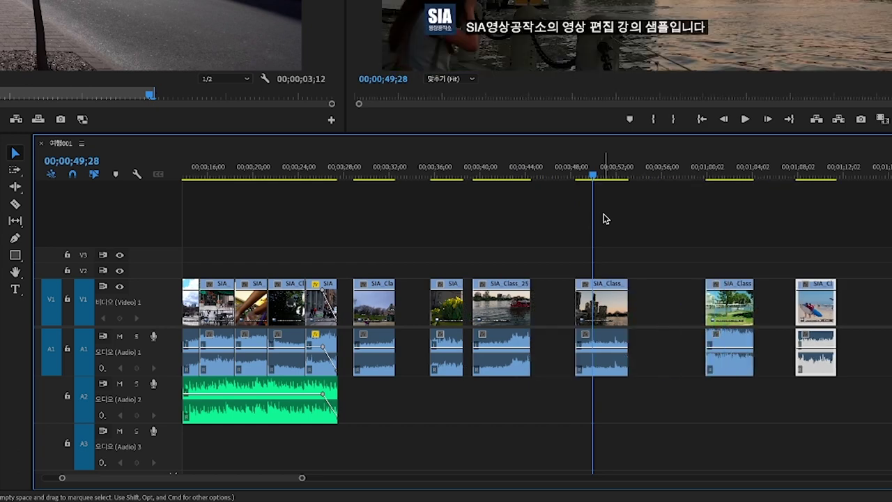
# Extend both edges of the SIA_Class_27.mp4 clip back to its full length
pyautogui.click(629, 239)
pyautogui.click(748, 308)
pyautogui.moveTo(753, 308); pyautogui.dragTo(779, 309)
pyautogui.moveTo(700, 312); pyautogui.dragTo(652, 308)
# Trim the end of SIA_Class_27.mp4 to 00;01;04;02, try moving SIA_Class_29.mp4 toward it, and undo the changes
pyautogui.click(745, 176)
pyautogui.moveTo(746, 178); pyautogui.dragTo(752, 177)
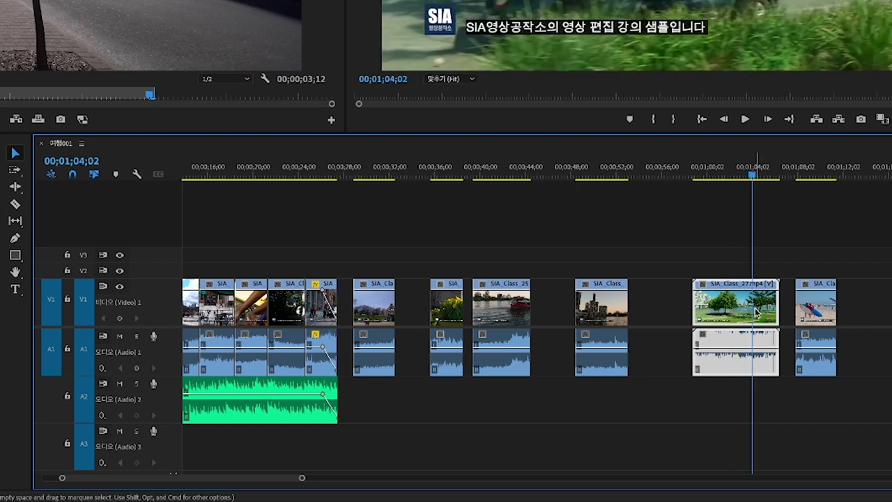
pyautogui.moveTo(778, 311); pyautogui.dragTo(751, 311)
pyautogui.moveTo(811, 310); pyautogui.dragTo(769, 311)
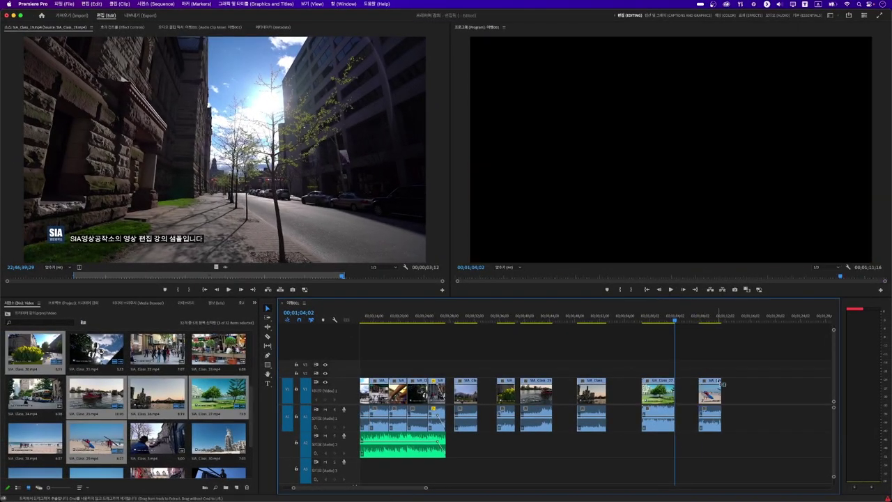
pyautogui.press('super+z')
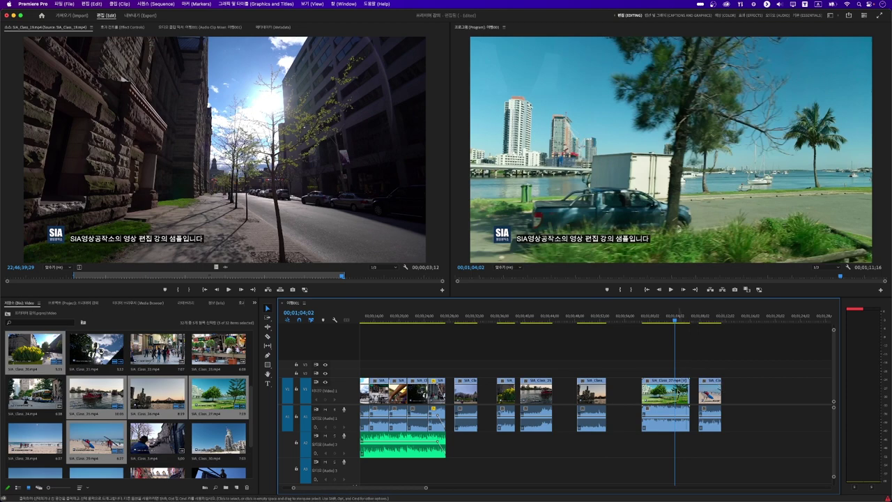
# Move SIA_Class_29.mp4 over the end of SIA_Class_27.mp4 to overwrite it from about 00;01;04;02, and play across the cut
pyautogui.moveTo(664, 317); pyautogui.dragTo(674, 317)
pyautogui.moveTo(716, 399); pyautogui.dragTo(690, 397)
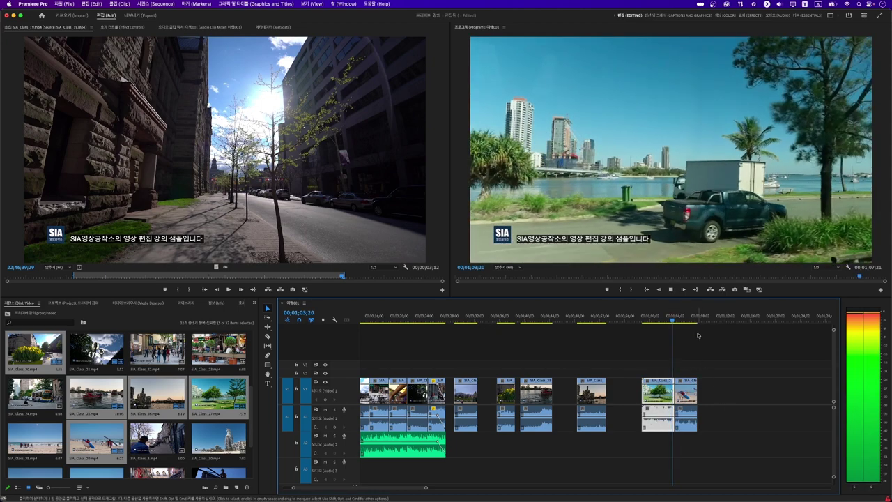
pyautogui.press('space')
pyautogui.moveTo(729, 355); pyautogui.dragTo(465, 435)
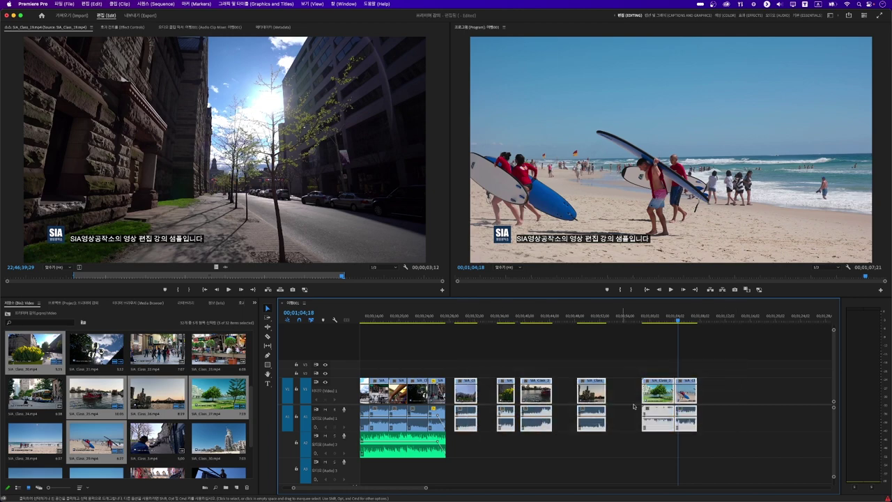
pyautogui.click(686, 359)
pyautogui.moveTo(661, 320); pyautogui.dragTo(606, 411)
pyautogui.click(619, 368)
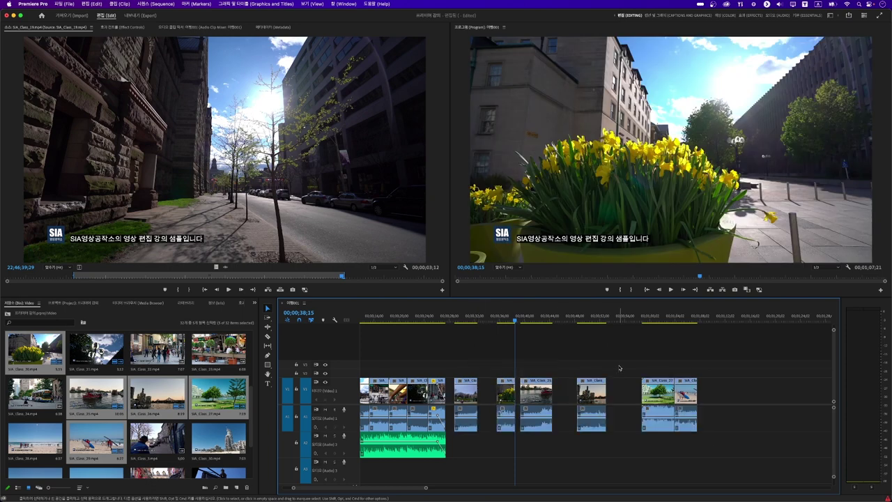
# Ripple-delete the gap between the SIA_Class_2.mp4 and SIA_Class_20.mp4 clips and undo the deletion
pyautogui.moveTo(480, 319); pyautogui.dragTo(493, 326)
pyautogui.click(519, 397)
pyautogui.click(486, 395)
pyautogui.press('Delete')
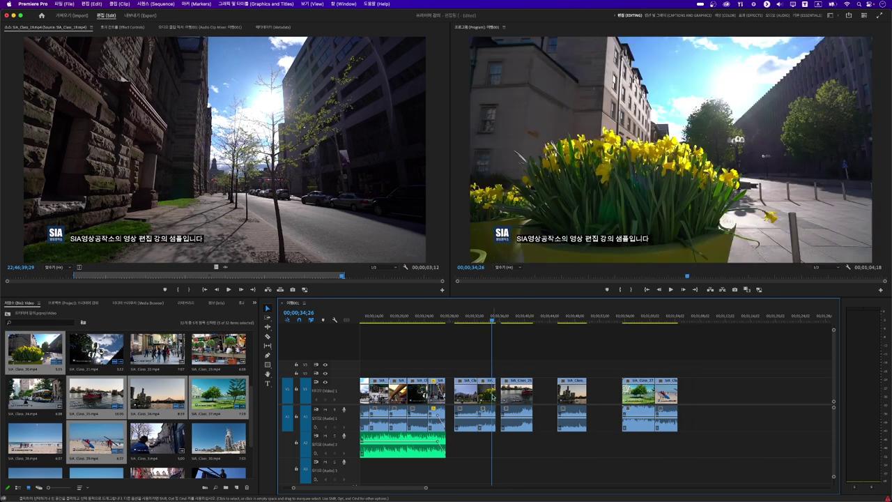
pyautogui.press('super+z')
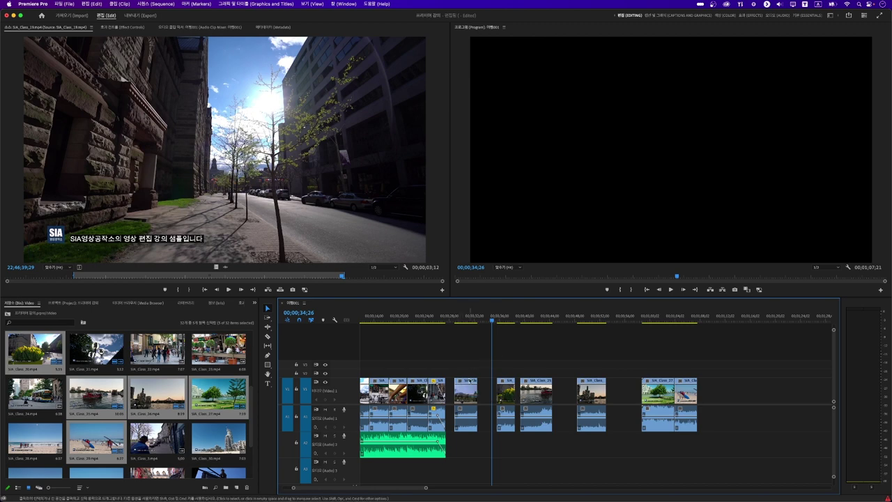
# Select all the clips after the first gap on the timeline, close the gaps between them with Close Gap, and deselect them
pyautogui.moveTo(464, 353); pyautogui.dragTo(757, 448)
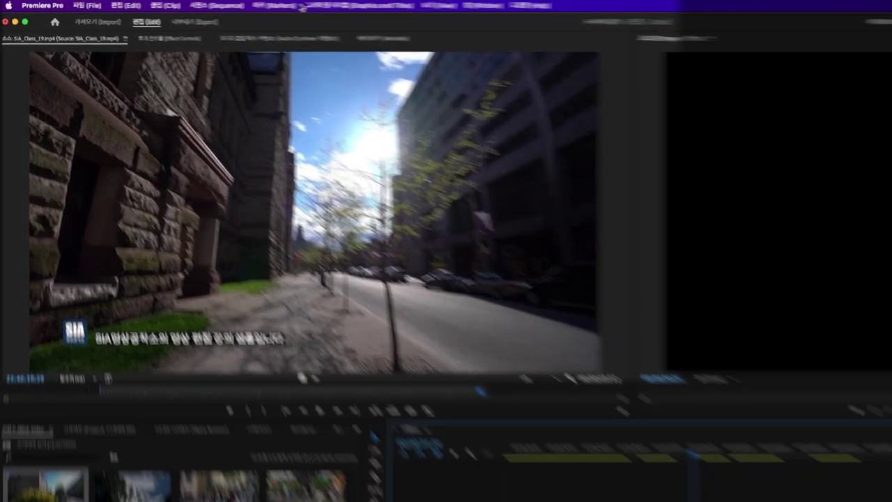
pyautogui.click(223, 4)
pyautogui.moveTo(181, 5)
pyautogui.moveTo(301, 12)
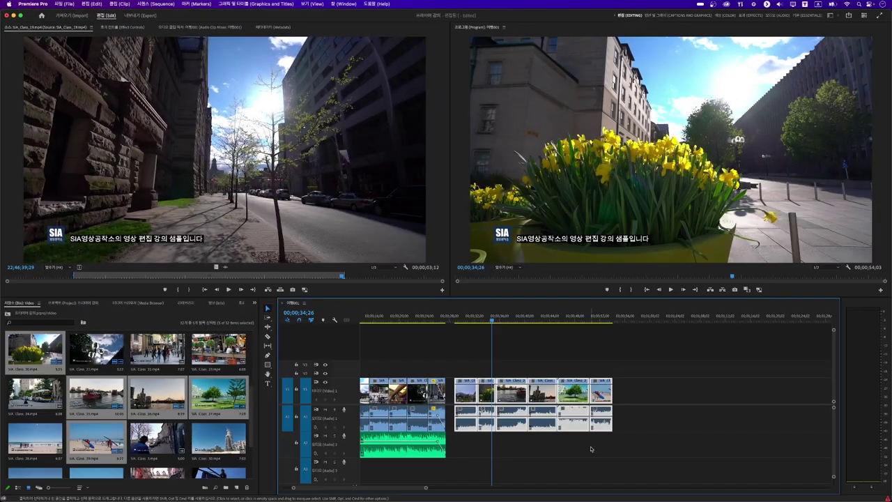
pyautogui.click(589, 449)
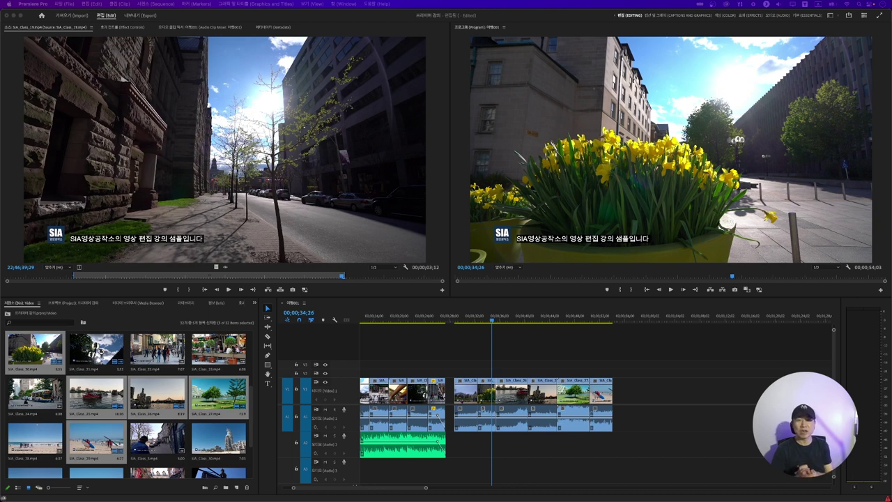
# Open SIA_Class_3.mp4 as source, mark its range from 17;37;11;26 to 17;37;12;17, and overwrite it onto the timeline a little past the last clip
pyautogui.doubleClick(139, 450)
pyautogui.moveTo(28, 280); pyautogui.dragTo(57, 277)
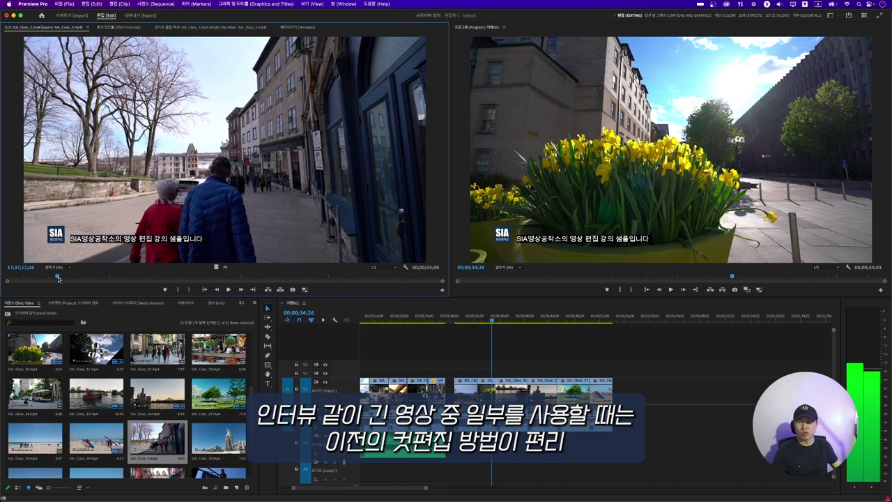
pyautogui.click(179, 291)
pyautogui.click(120, 277)
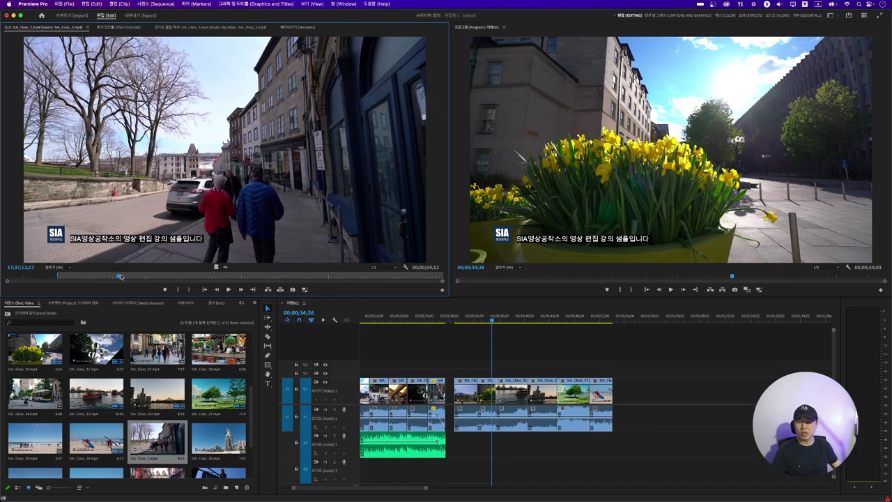
pyautogui.click(189, 289)
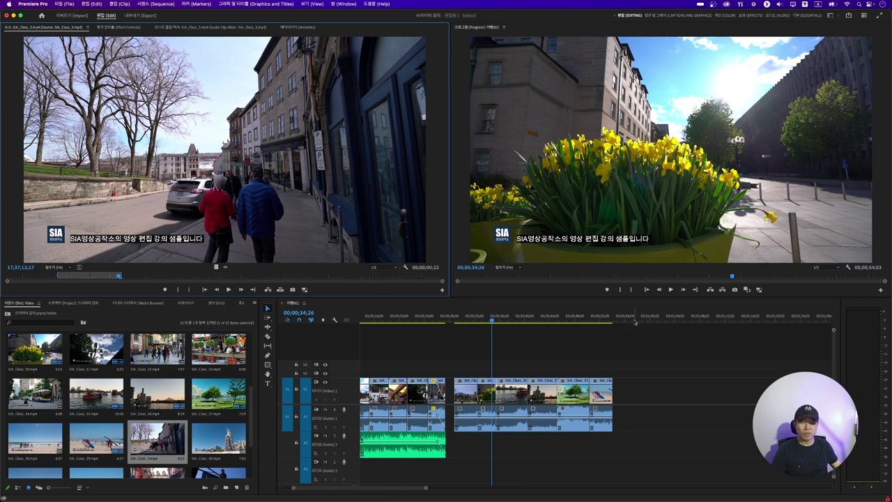
pyautogui.click(635, 319)
pyautogui.press('.')
# Mark further short ranges of SIA_Class_3.mp4, the last a 10-frame one ending at 17;37;15;16, and overwrite each one directly after the previous piece
pyautogui.moveTo(197, 277); pyautogui.dragTo(378, 280)
pyautogui.press('i')
pyautogui.press('o')
pyautogui.press('.')
pyautogui.press('i')
pyautogui.press('o')
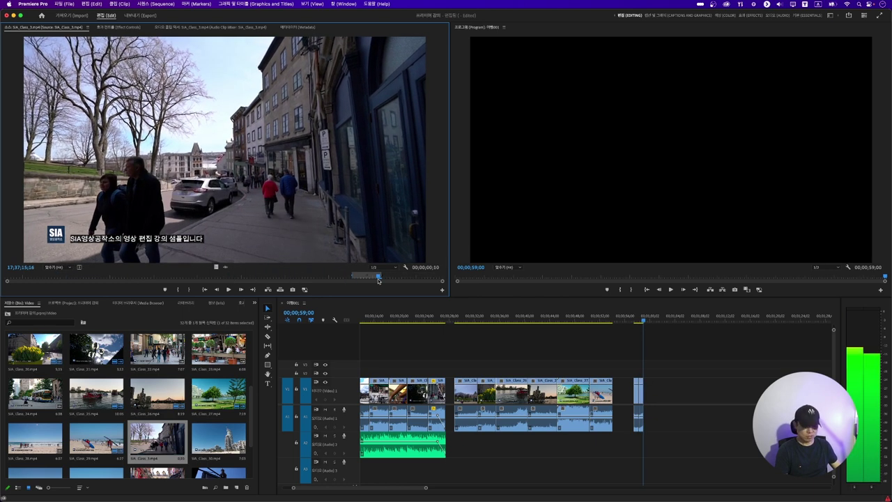
pyautogui.press('.')
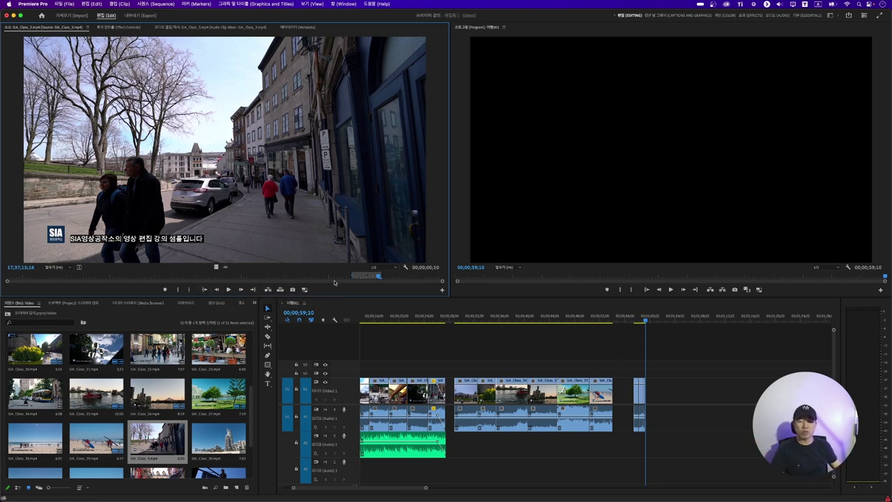
# Select the block of six joined clips between the two gaps on the timeline
pyautogui.moveTo(456, 359); pyautogui.dragTo(610, 409)
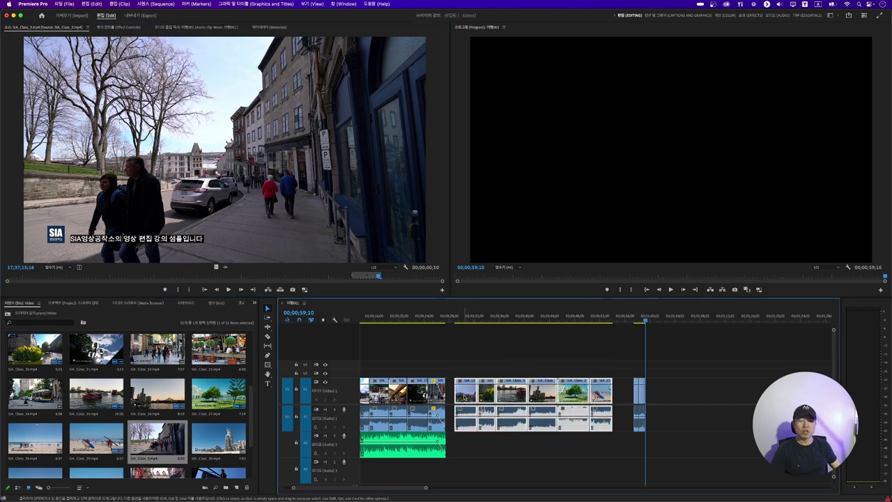